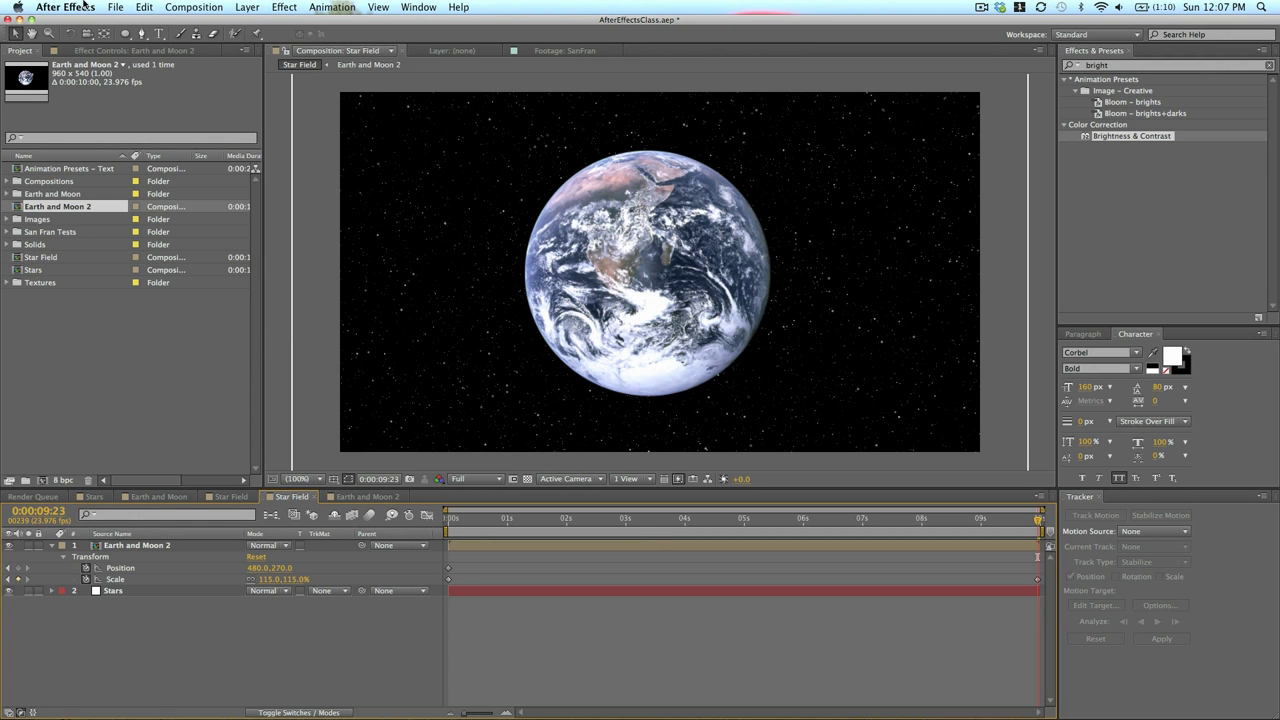
Move the current time to 0:00:03:17 in the Star Field timeline and add the composition to the render queue.
left_click(115, 7)
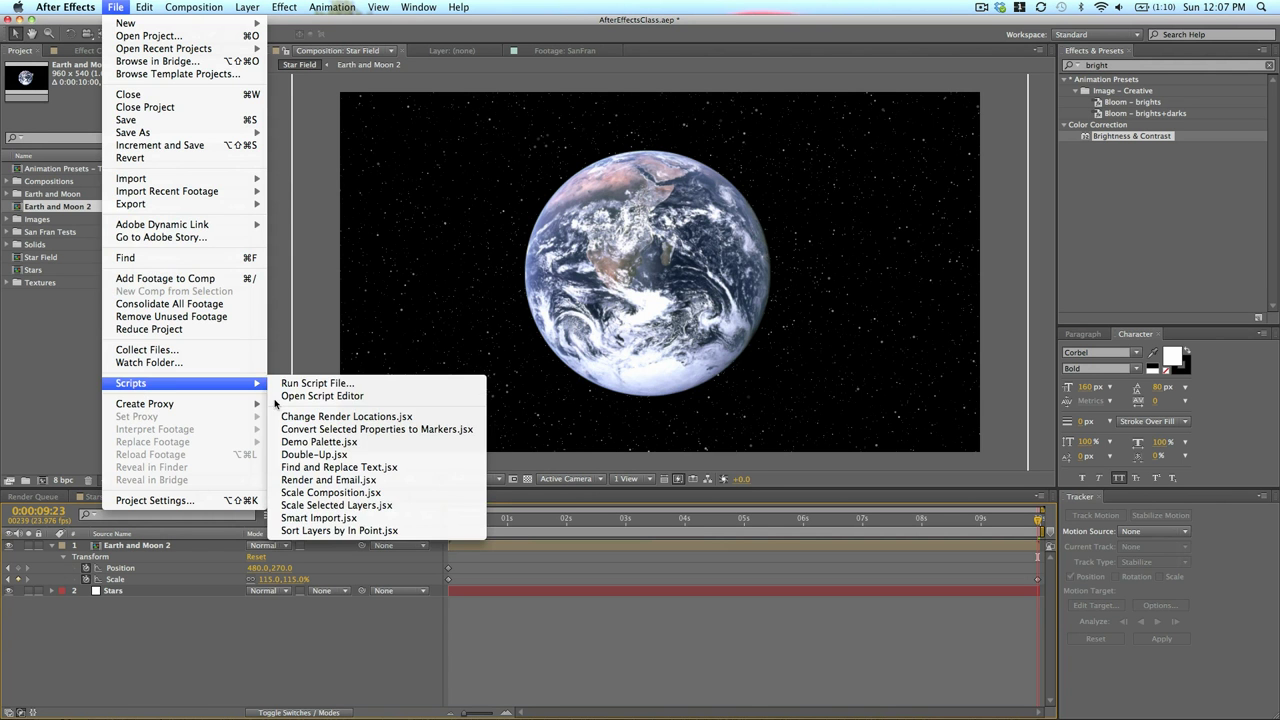
left_click(625, 668)
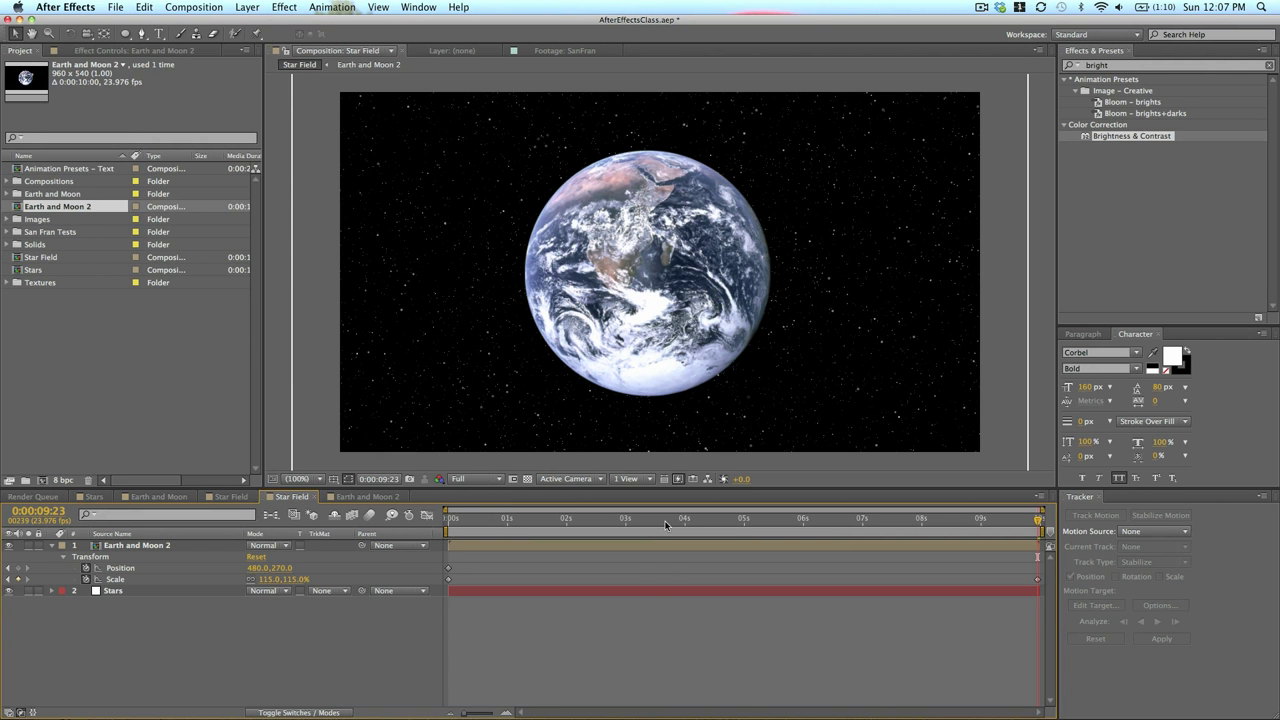
left_click(668, 520)
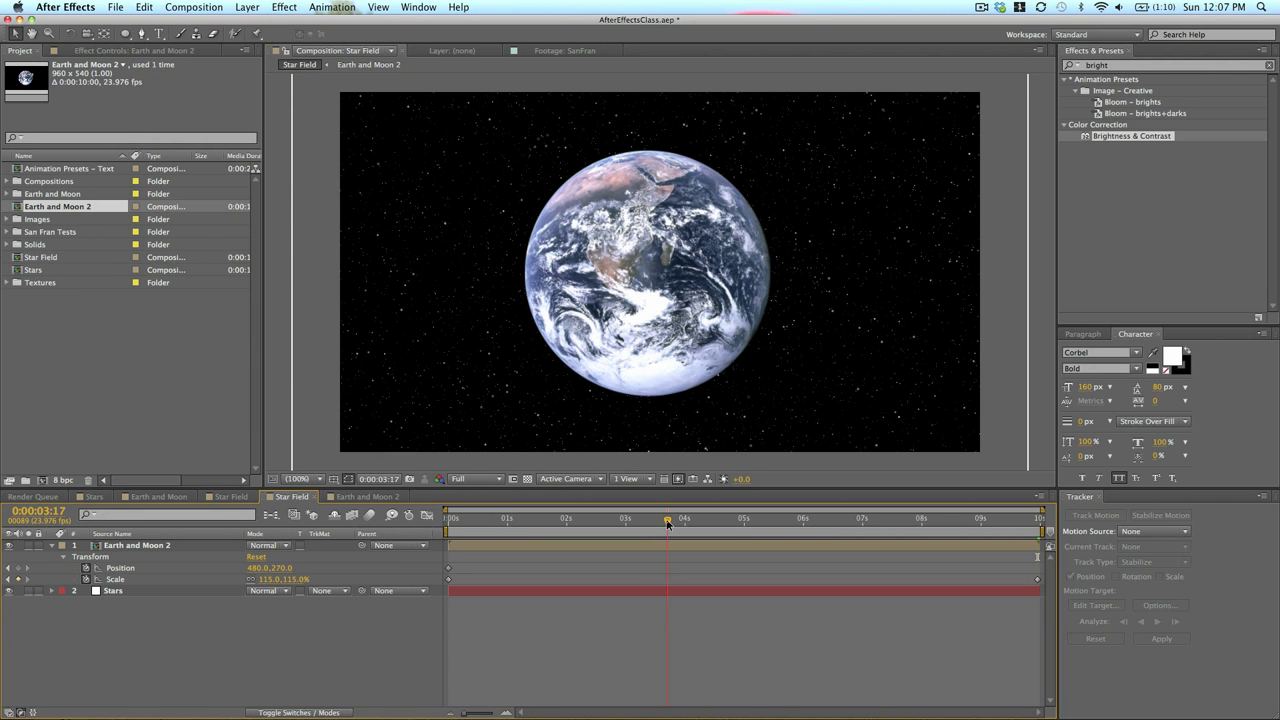
left_click(212, 8)
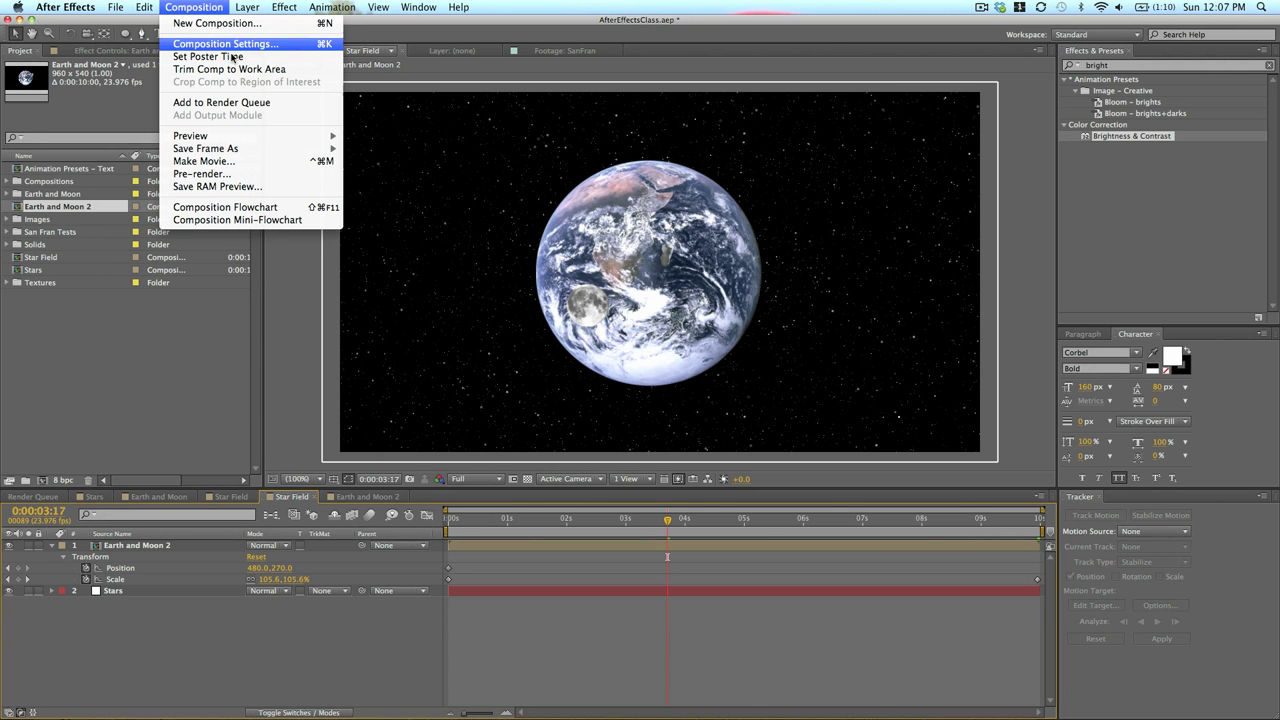
left_click(242, 103)
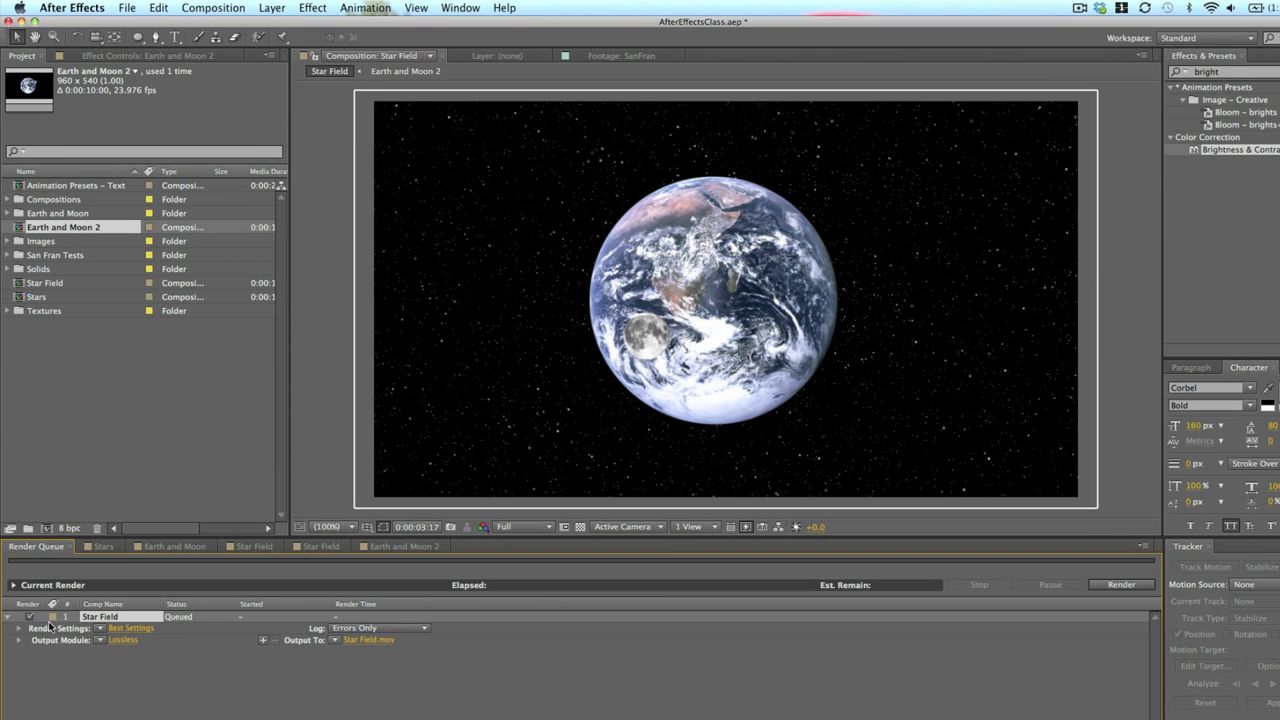
Examine the render settings of the queued Star Field item, including quality, resolution, frame rate and time span, without changing them.
left_click(120, 627)
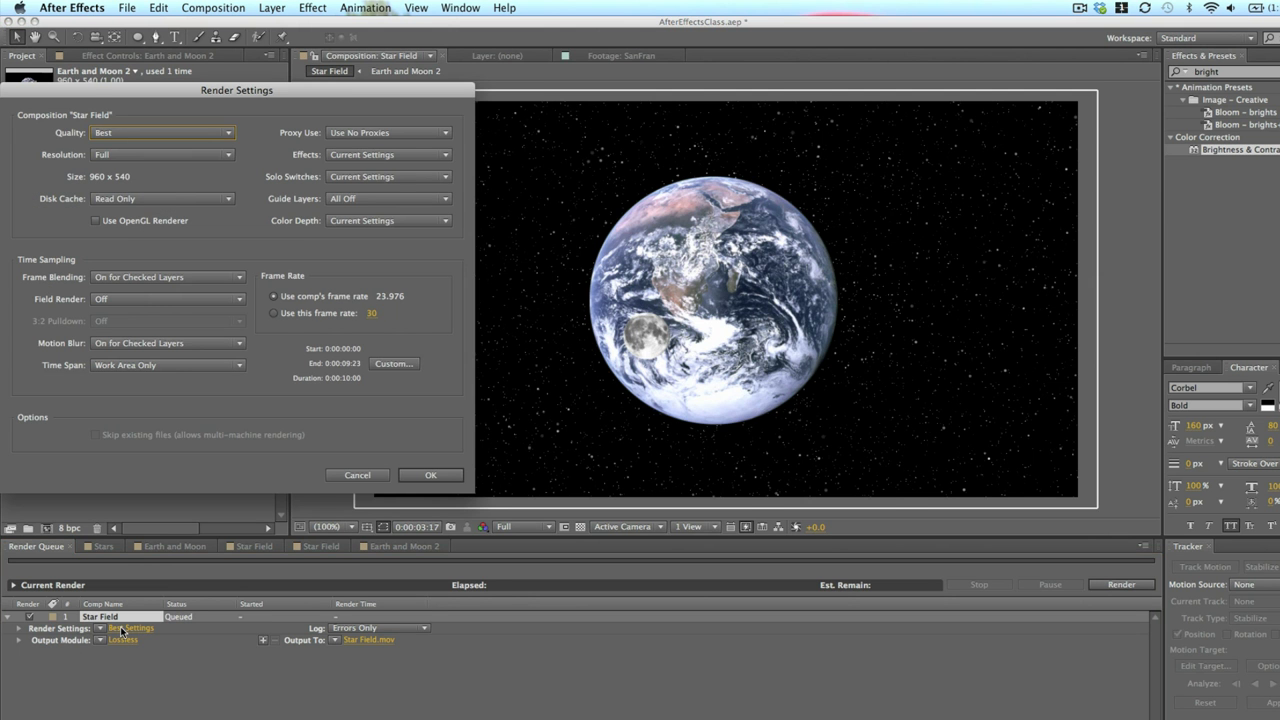
left_click_drag(325, 90, 620, 129)
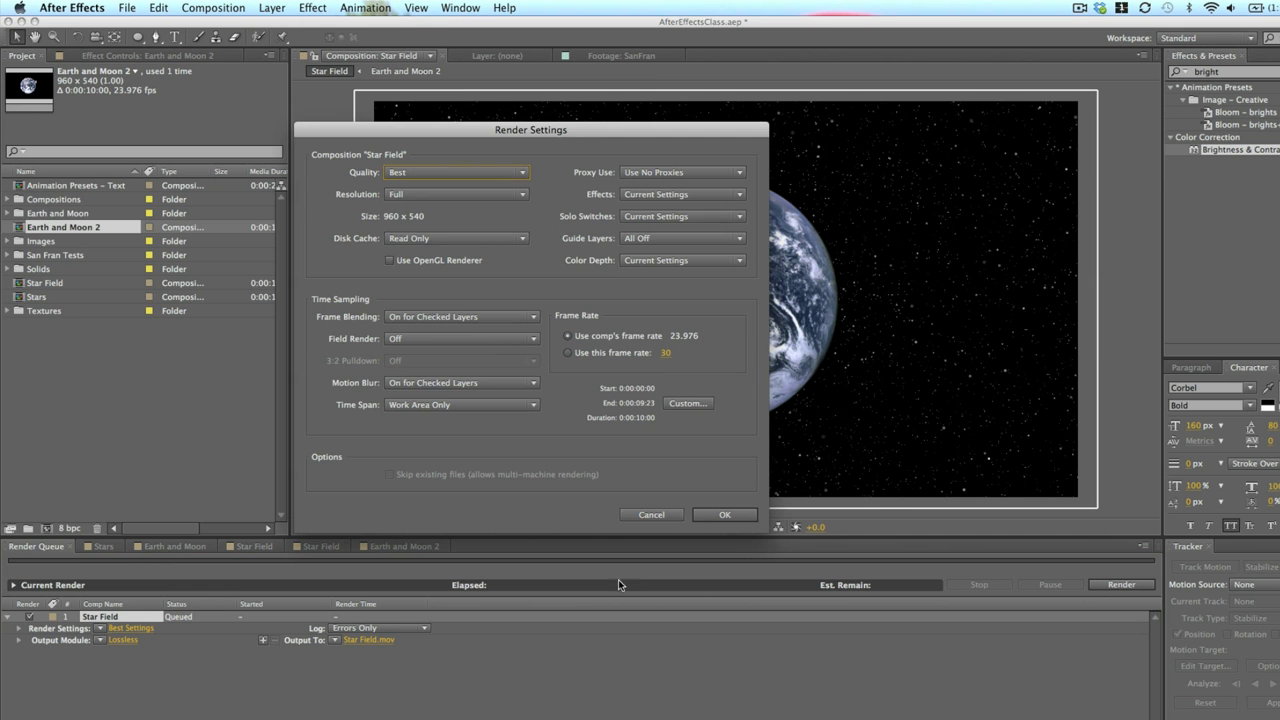
left_click(651, 514)
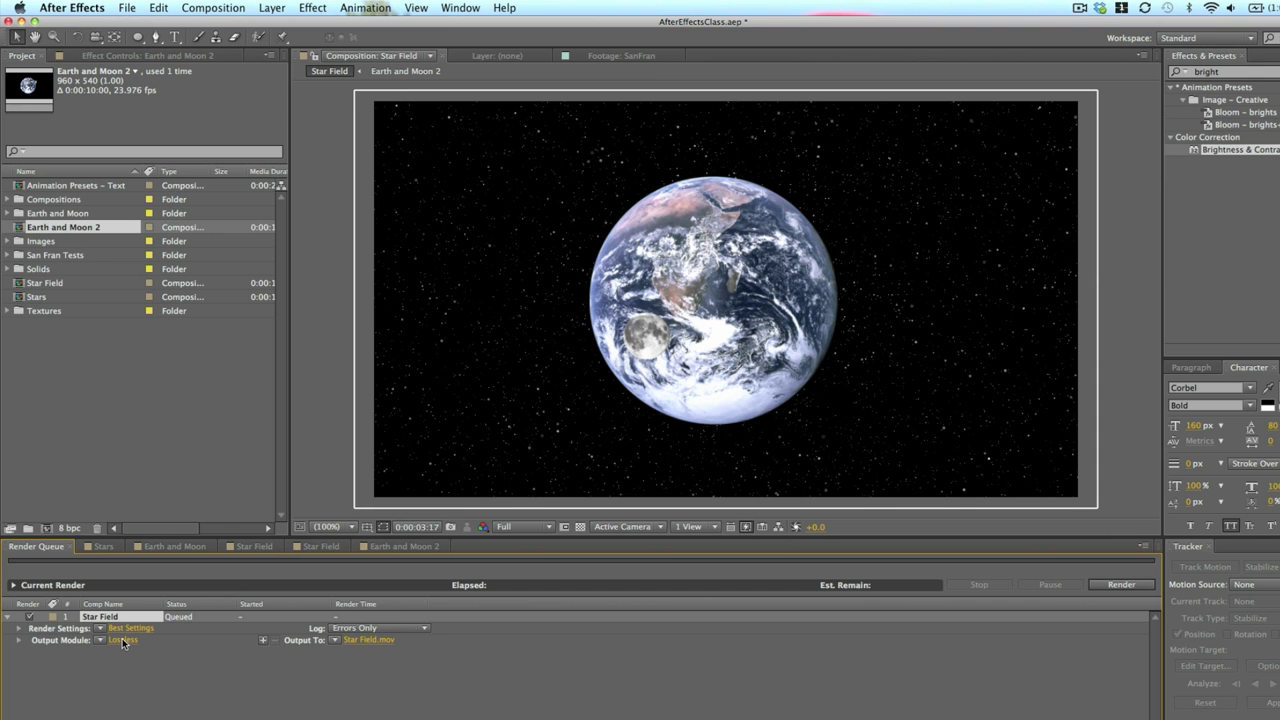
Open the output module settings for Star Field and examine the available formats, channels and color options.
left_click(123, 641)
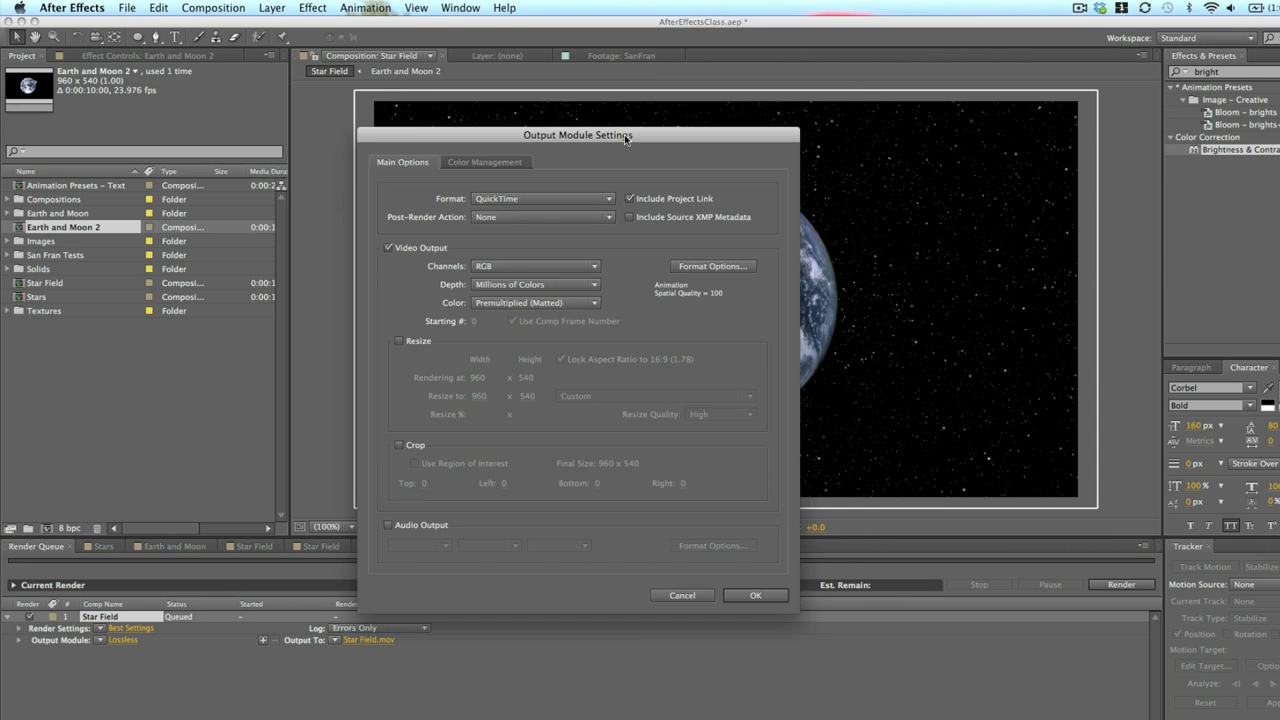
left_click_drag(624, 134, 672, 83)
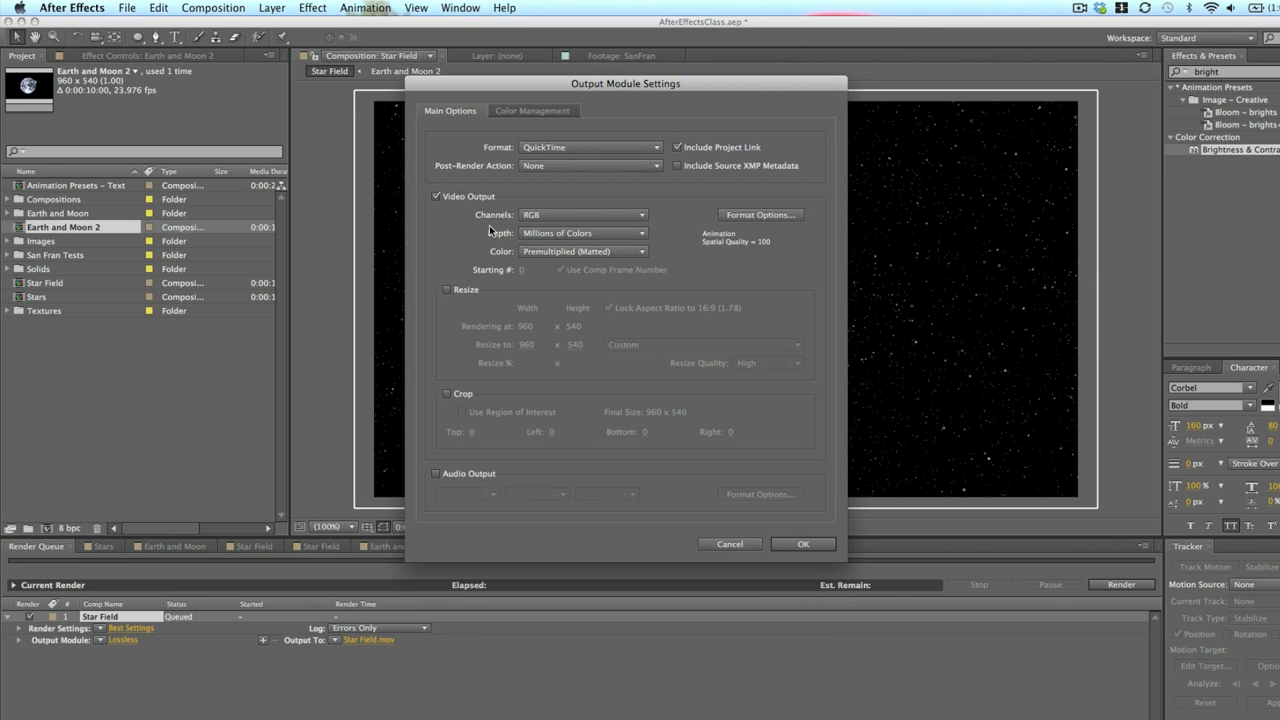
left_click_drag(712, 92, 743, 111)
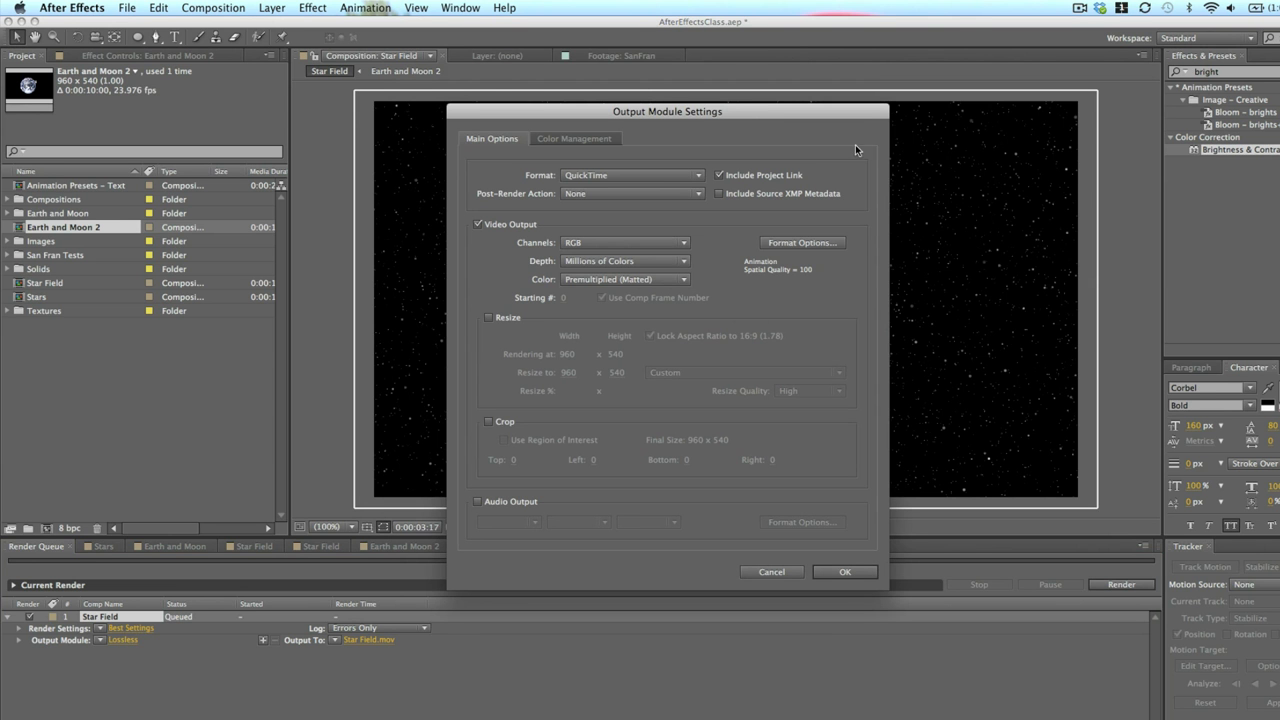
left_click(670, 178)
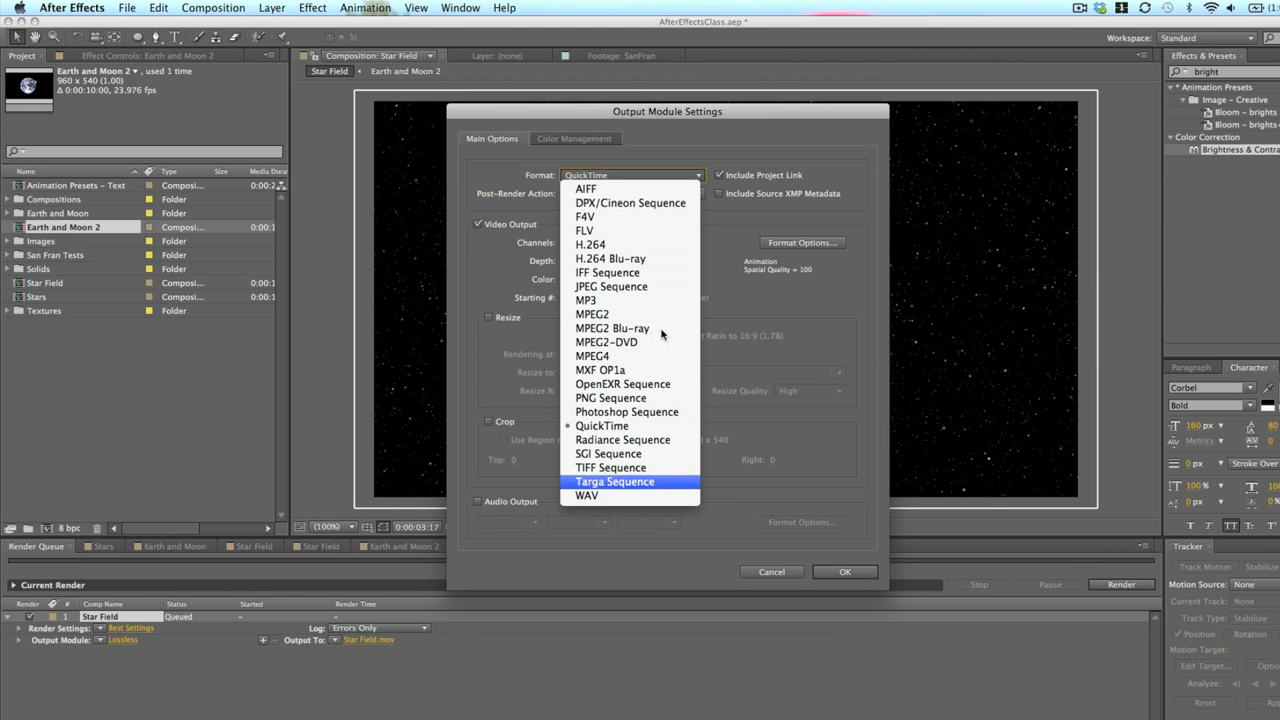
left_click(641, 137)
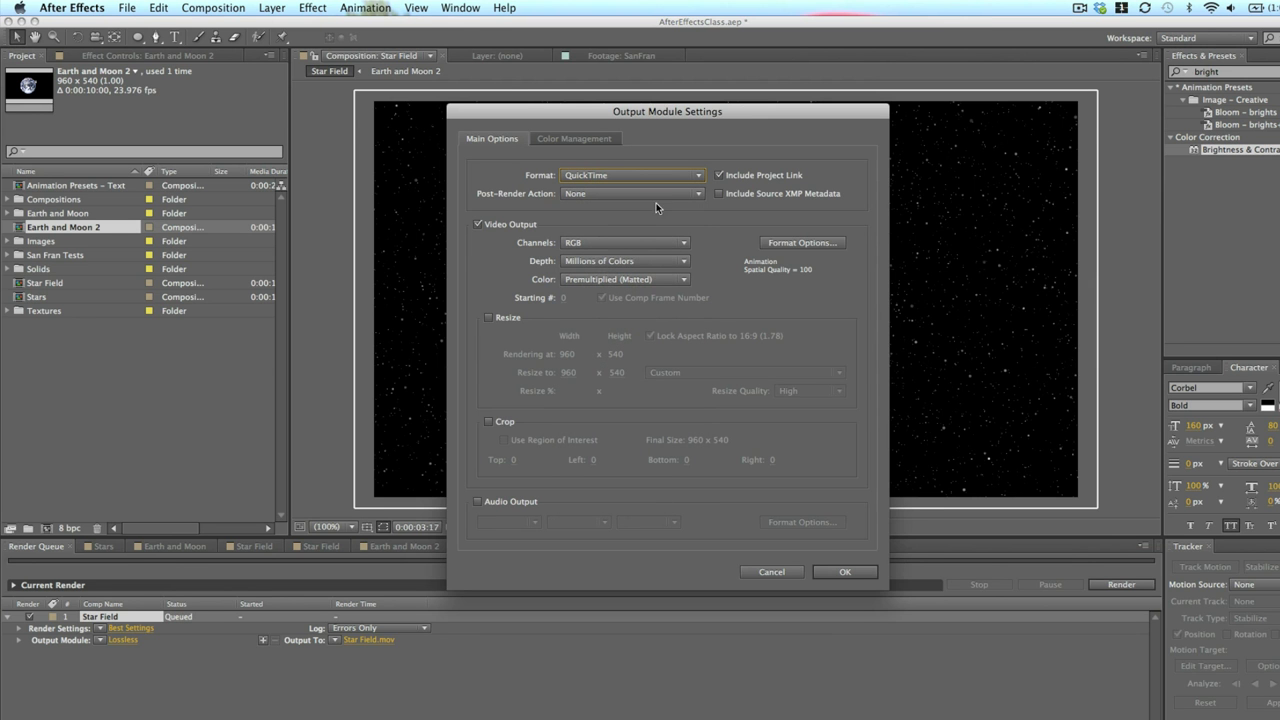
left_click(622, 243)
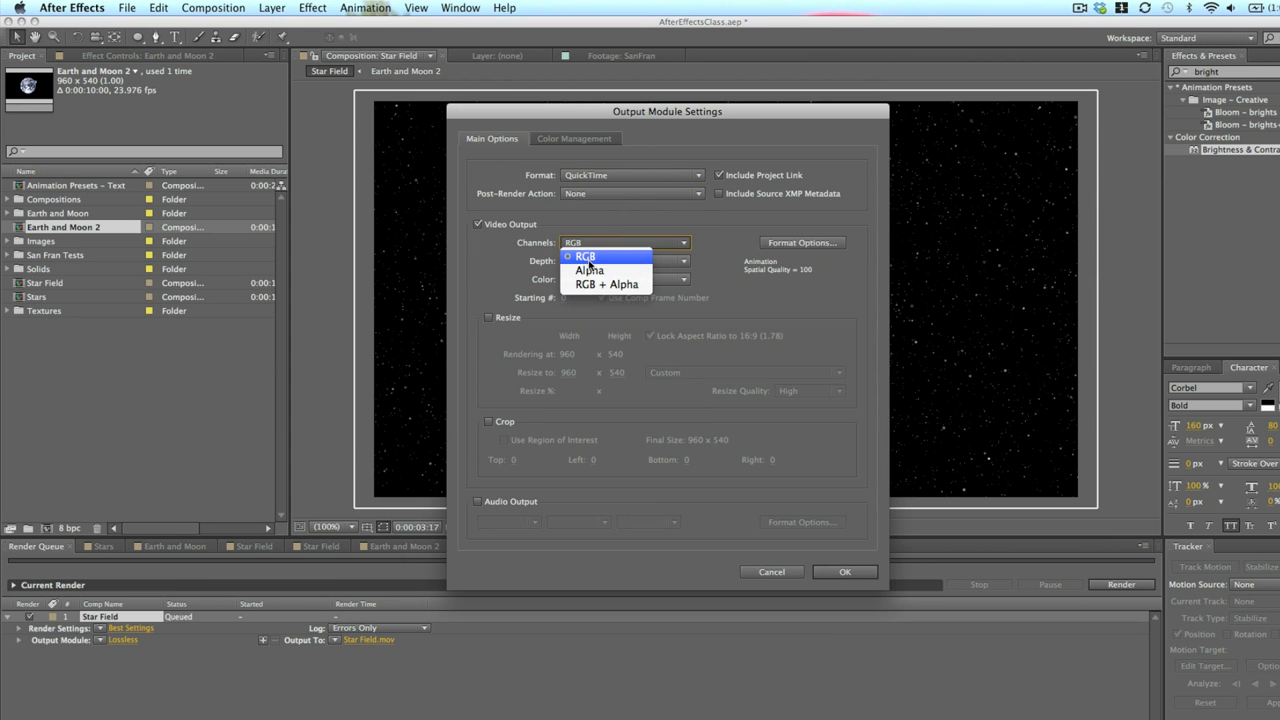
left_click(627, 220)
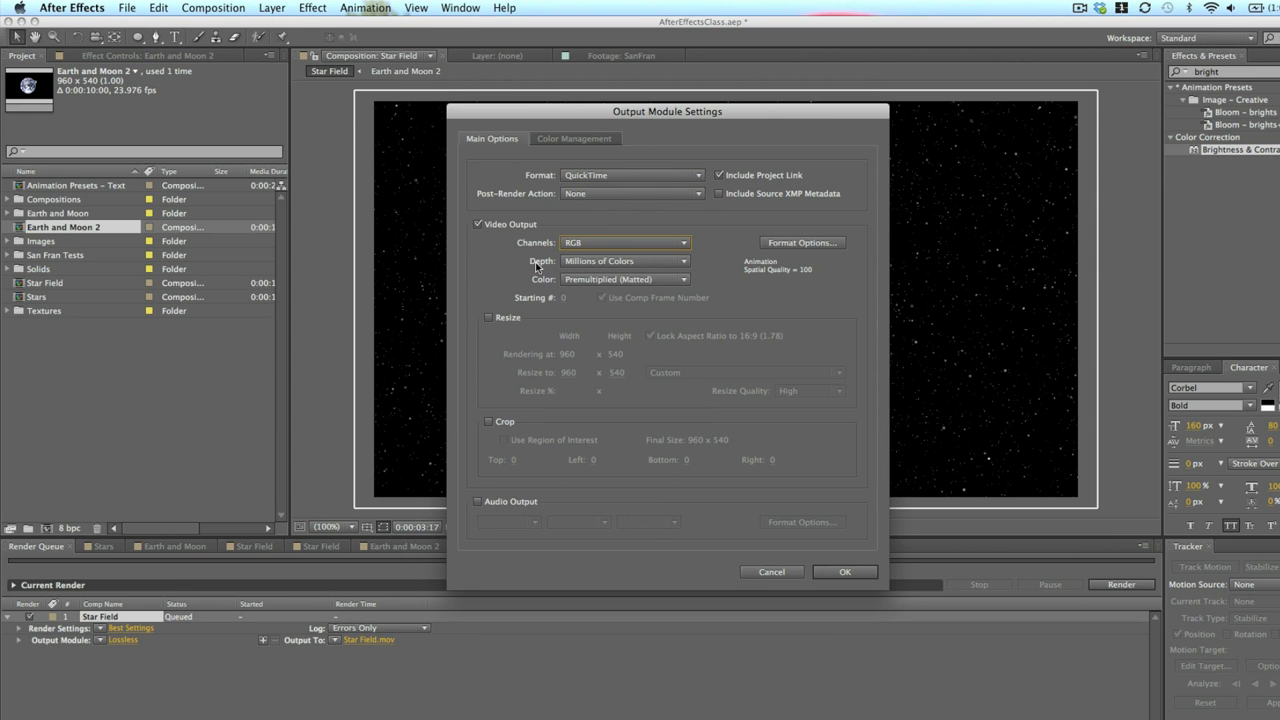
left_click(607, 280)
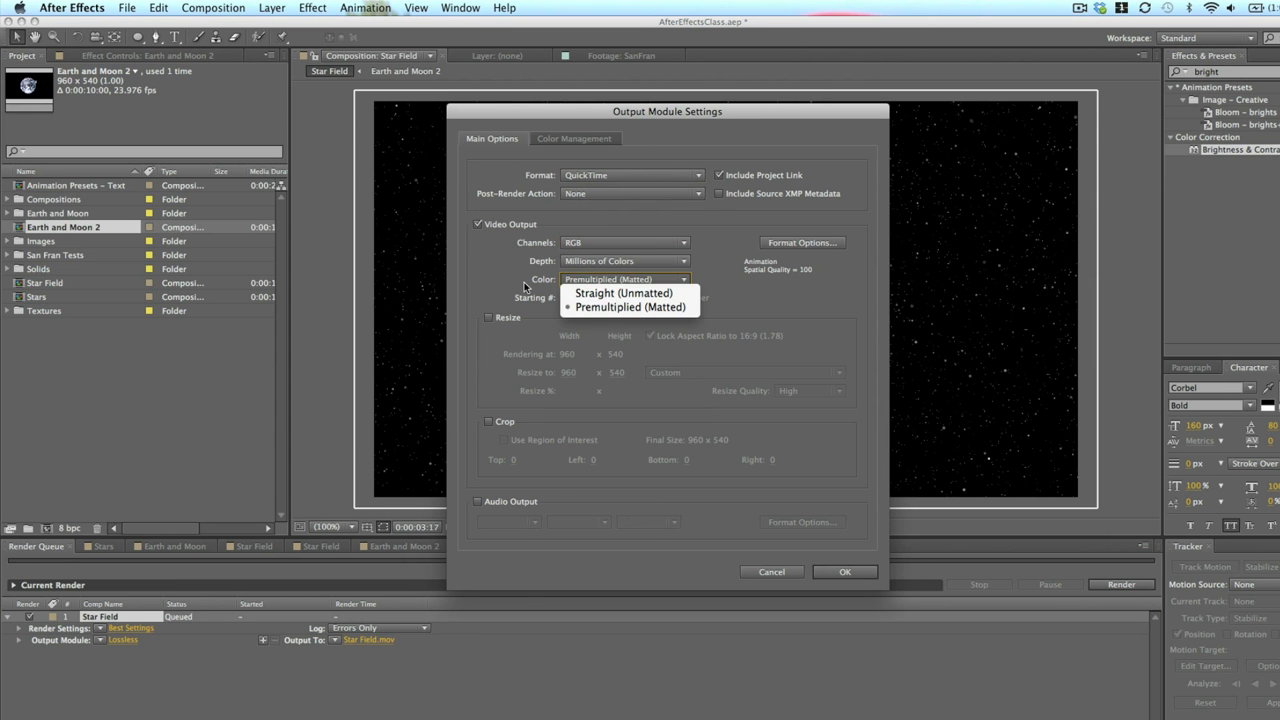
left_click(525, 287)
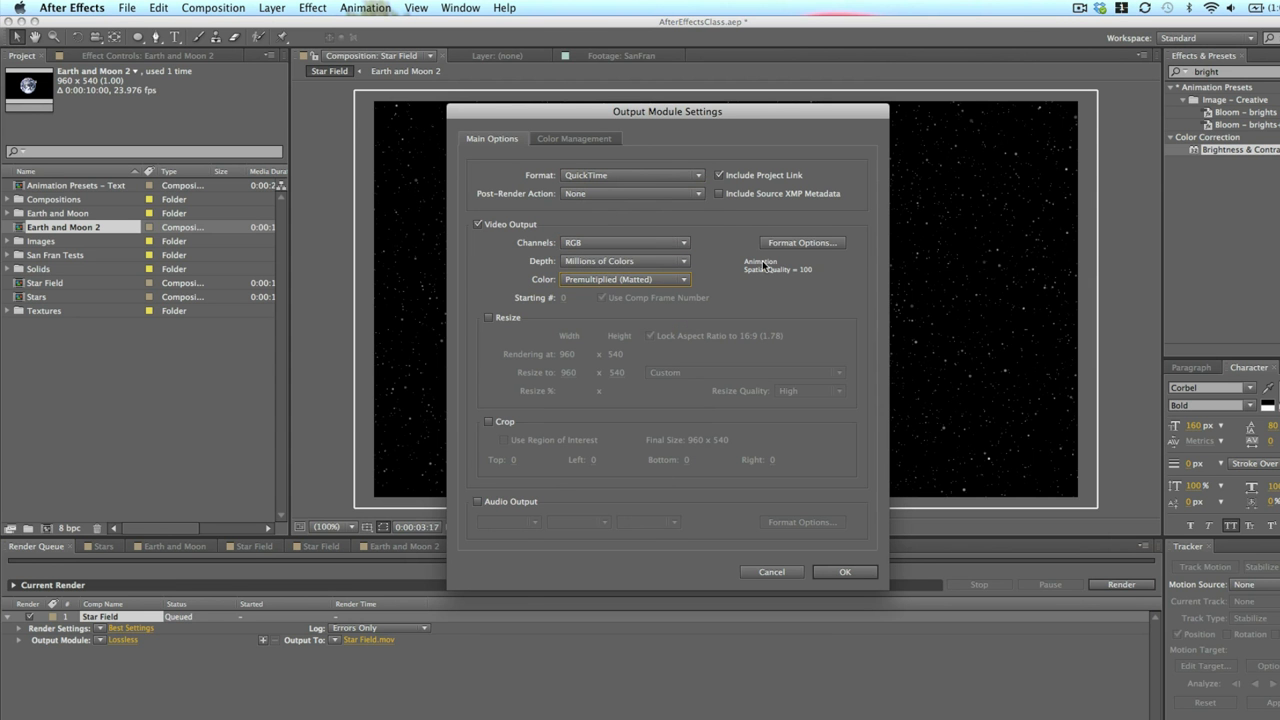
Set the QuickTime video codec to H.264 in the video format options and accept them.
left_click(829, 244)
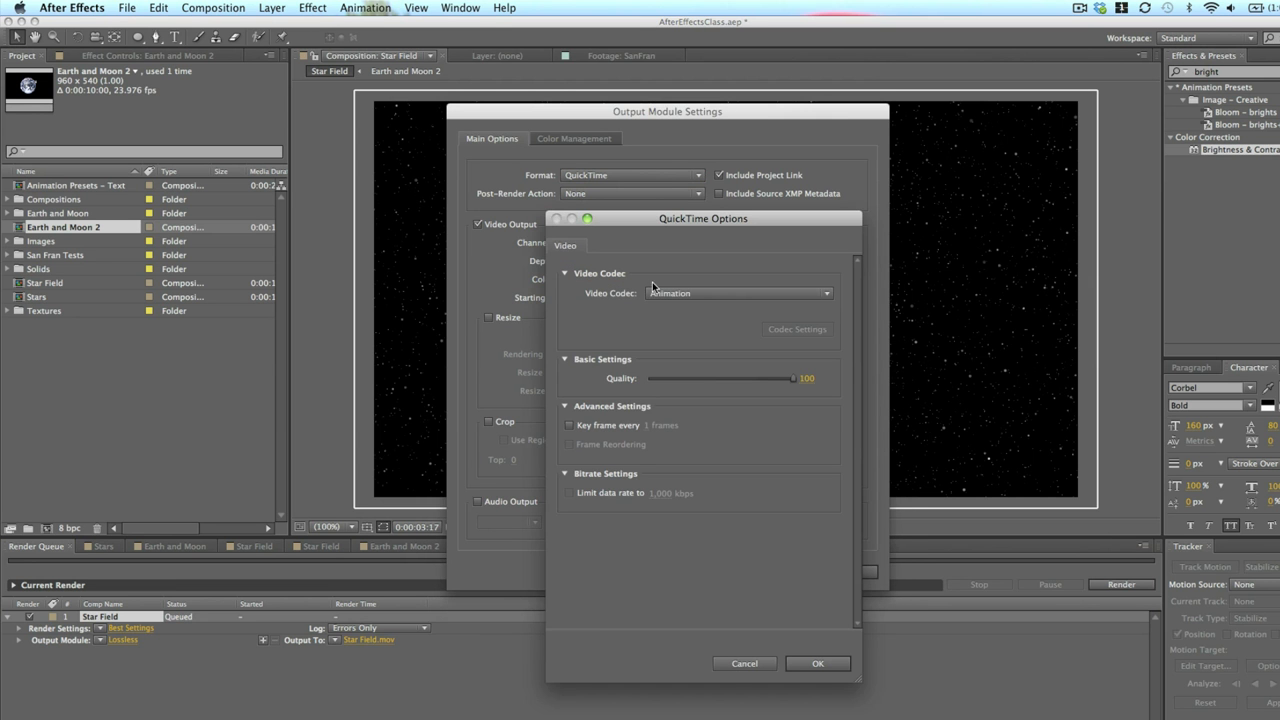
left_click_drag(750, 220, 722, 128)
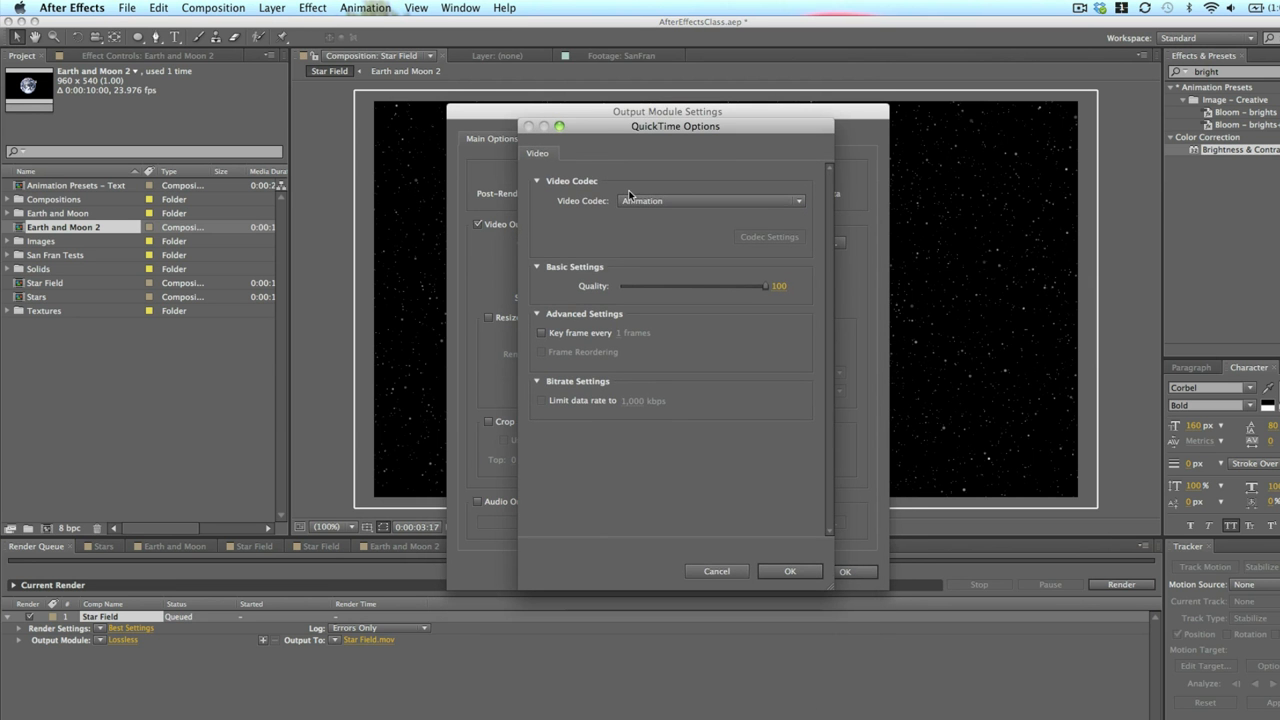
left_click(696, 203)
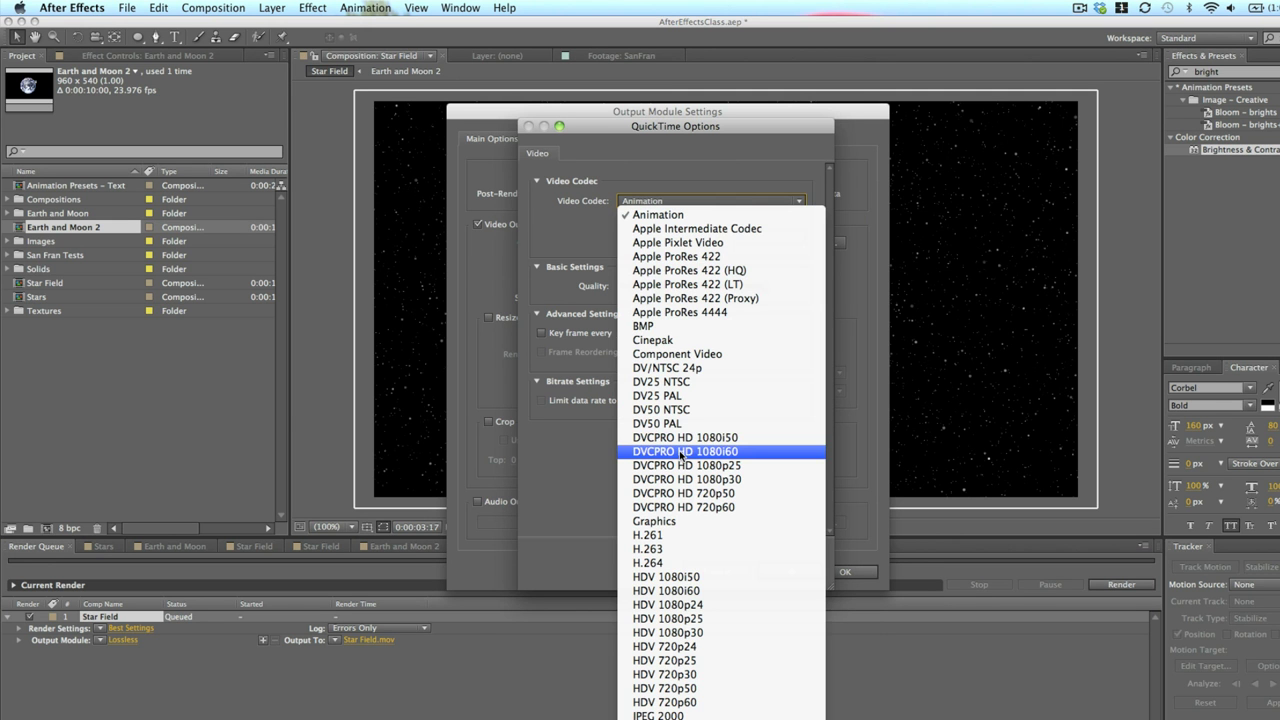
scroll(668, 640, "down", 5)
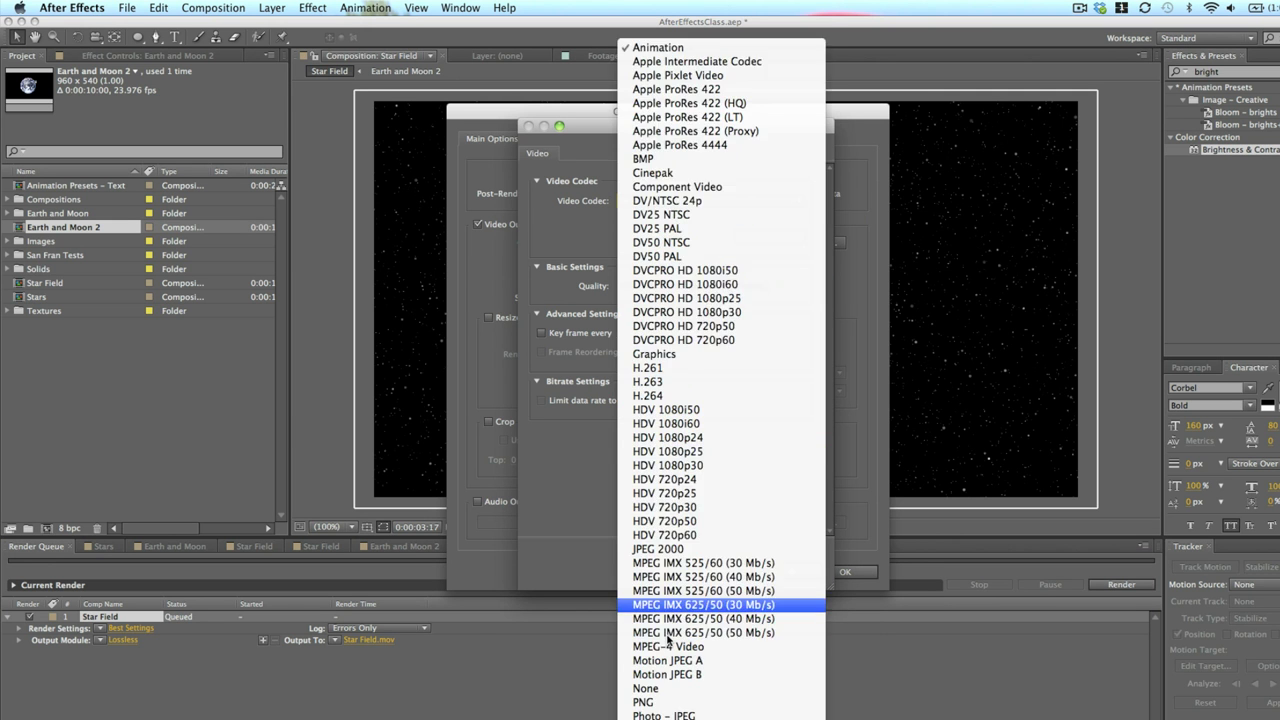
scroll(668, 640, "down", 5)
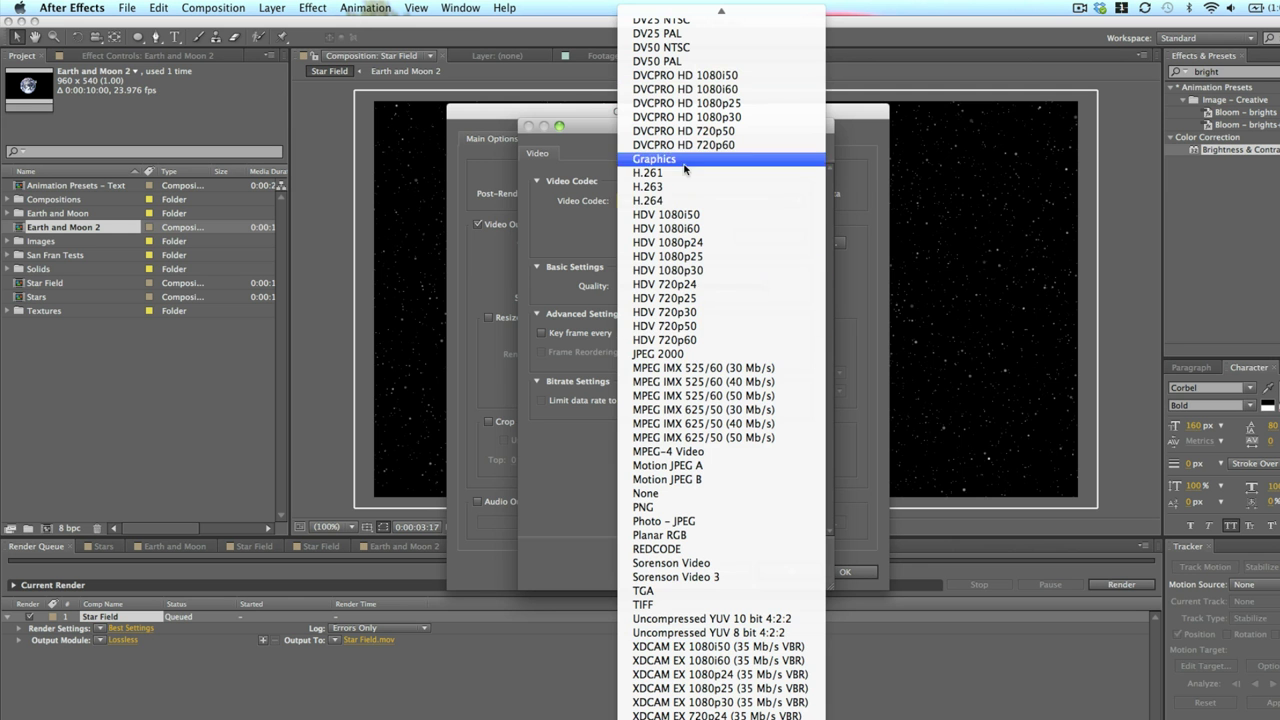
left_click(677, 201)
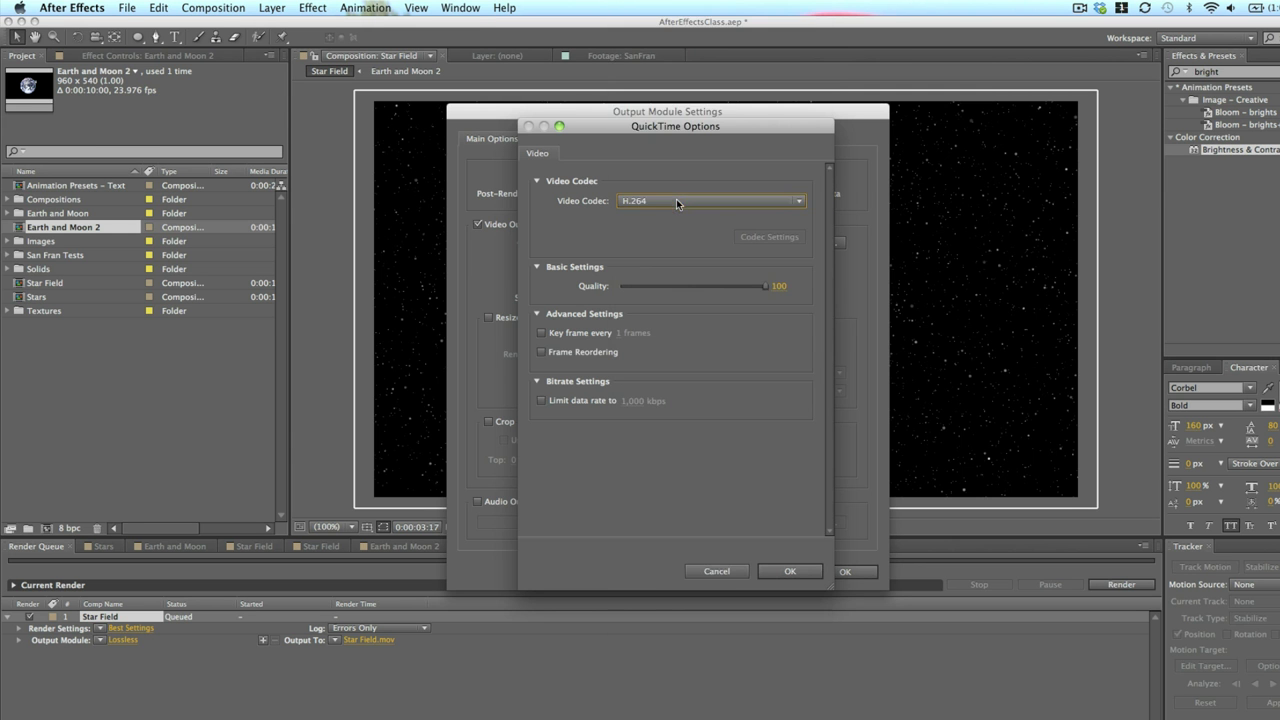
left_click(645, 201)
scroll(738, 566, "down", 10)
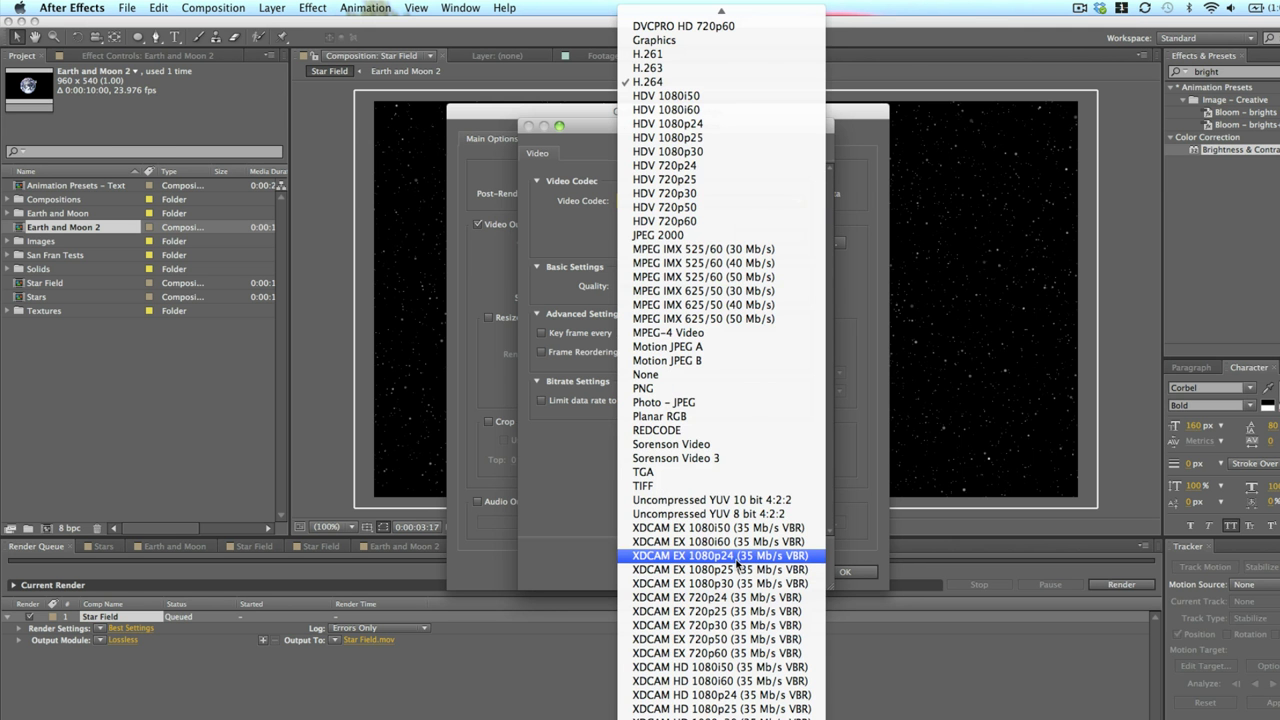
scroll(738, 566, "up", 6)
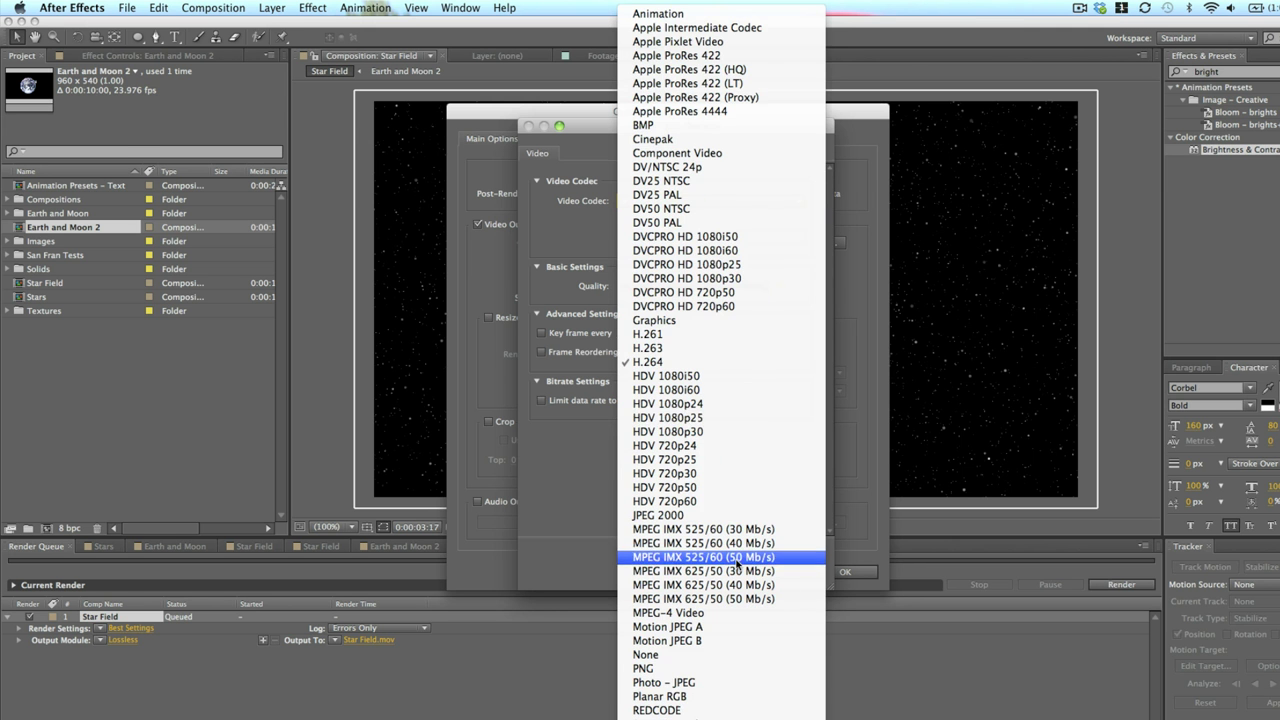
left_click(665, 361)
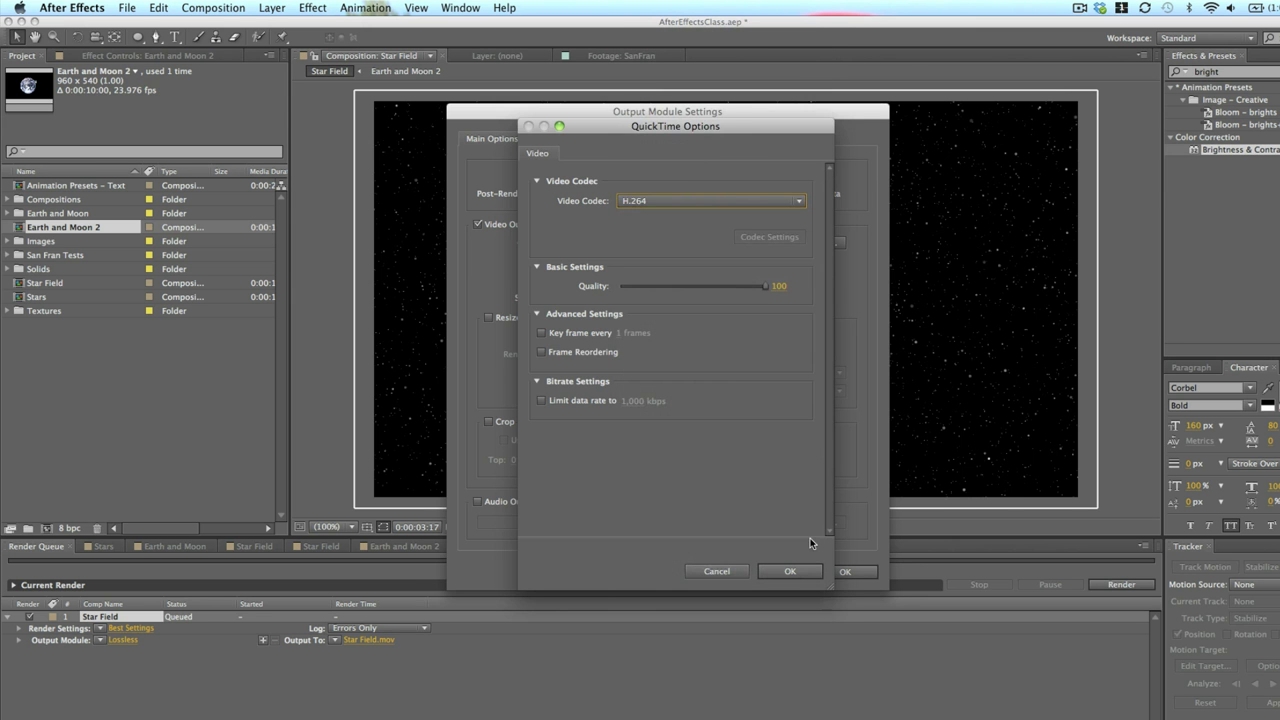
left_click(790, 571)
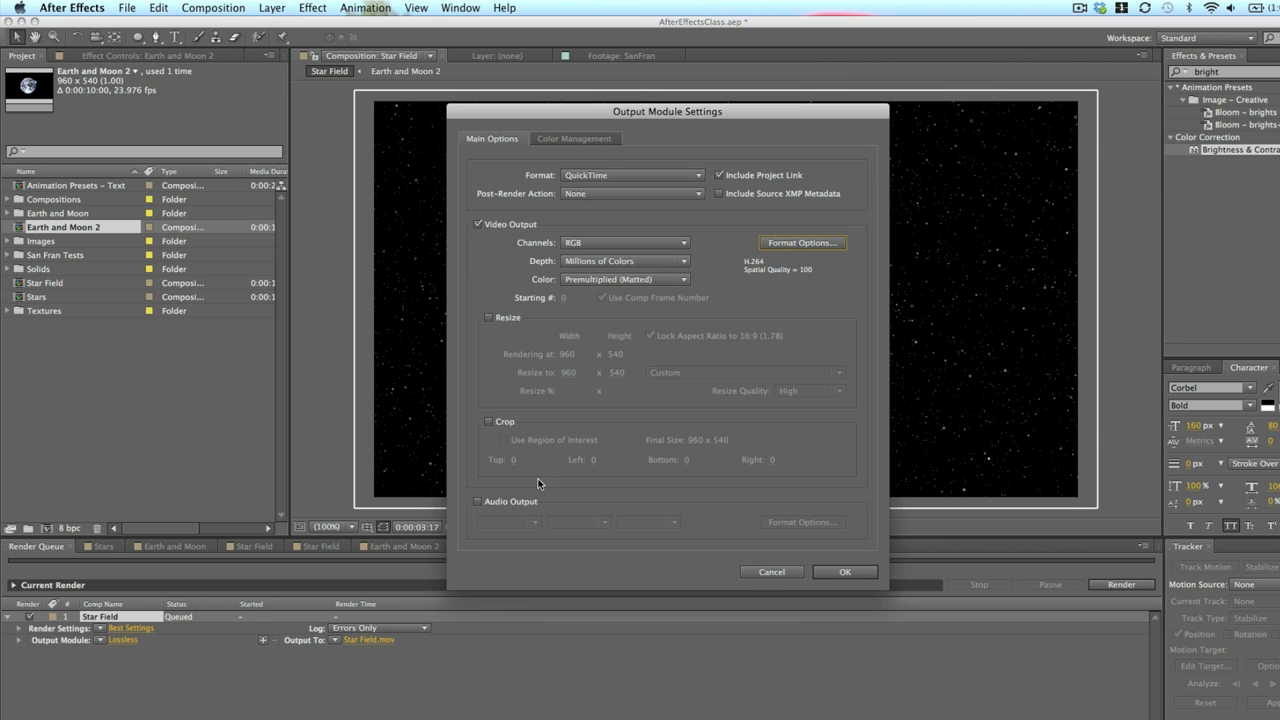
Enable audio output with the Uncompressed audio codec and accept the output module settings.
left_click(477, 502)
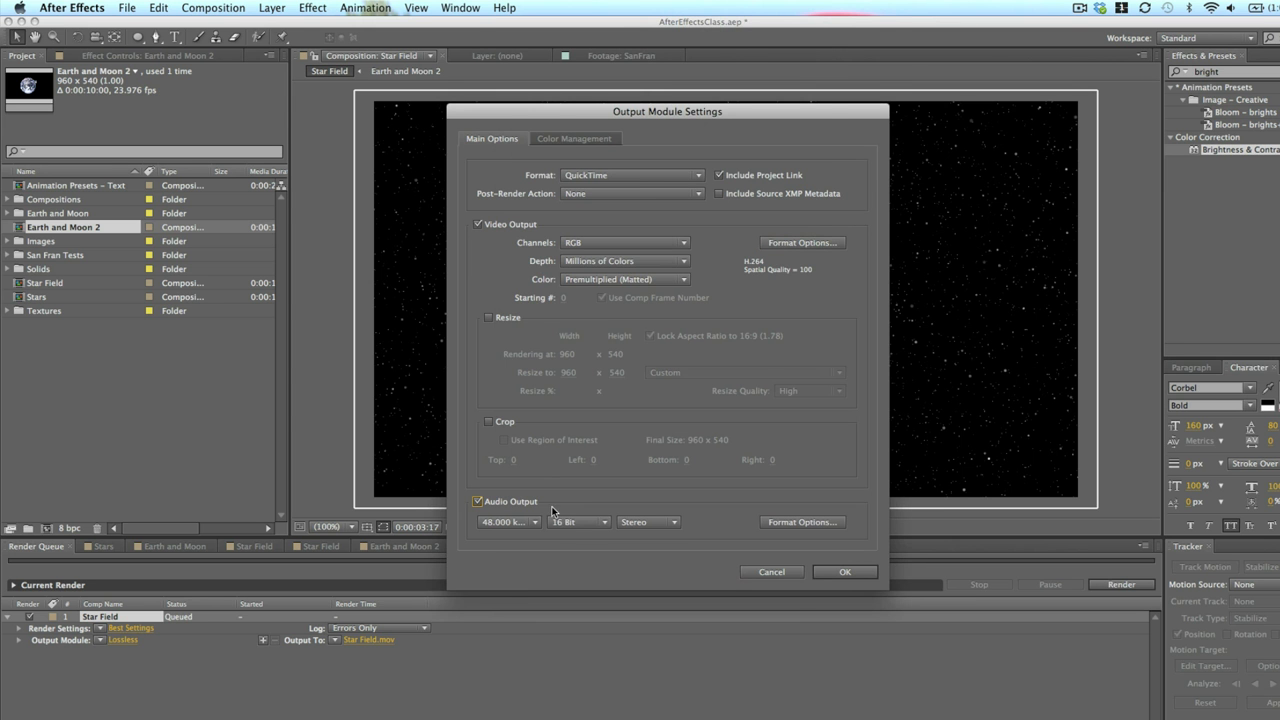
left_click(808, 522)
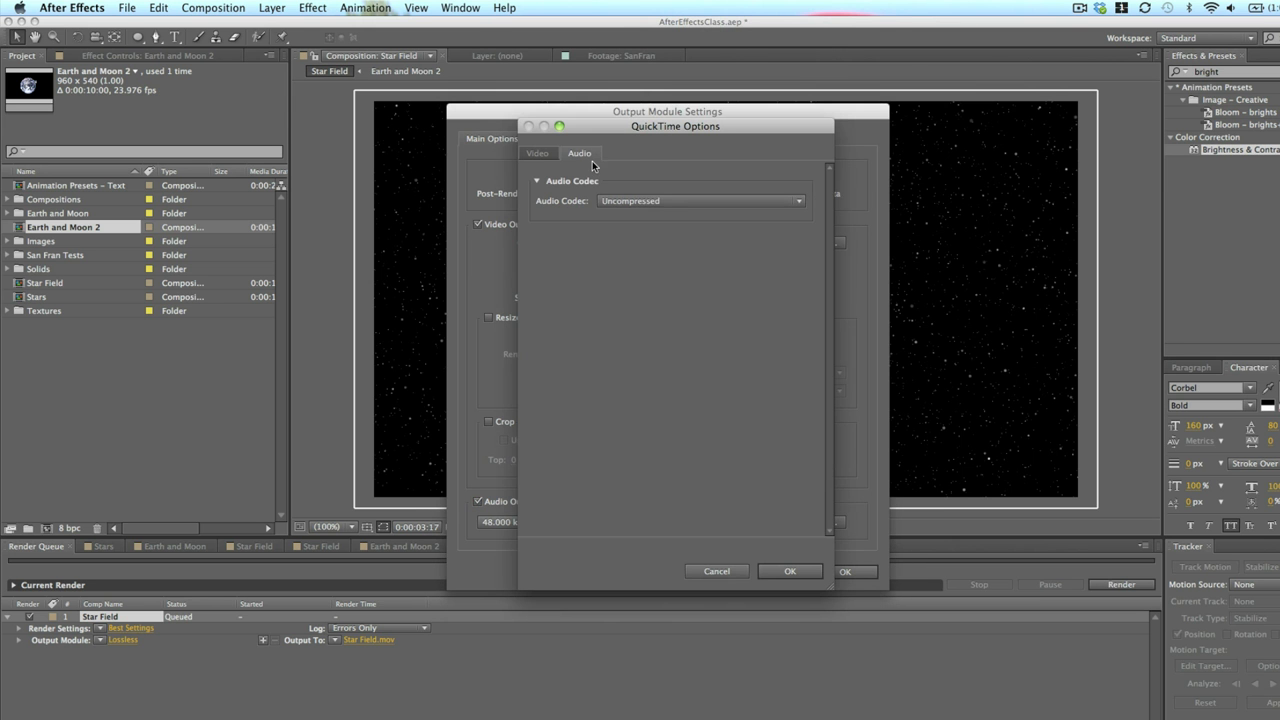
left_click(672, 200)
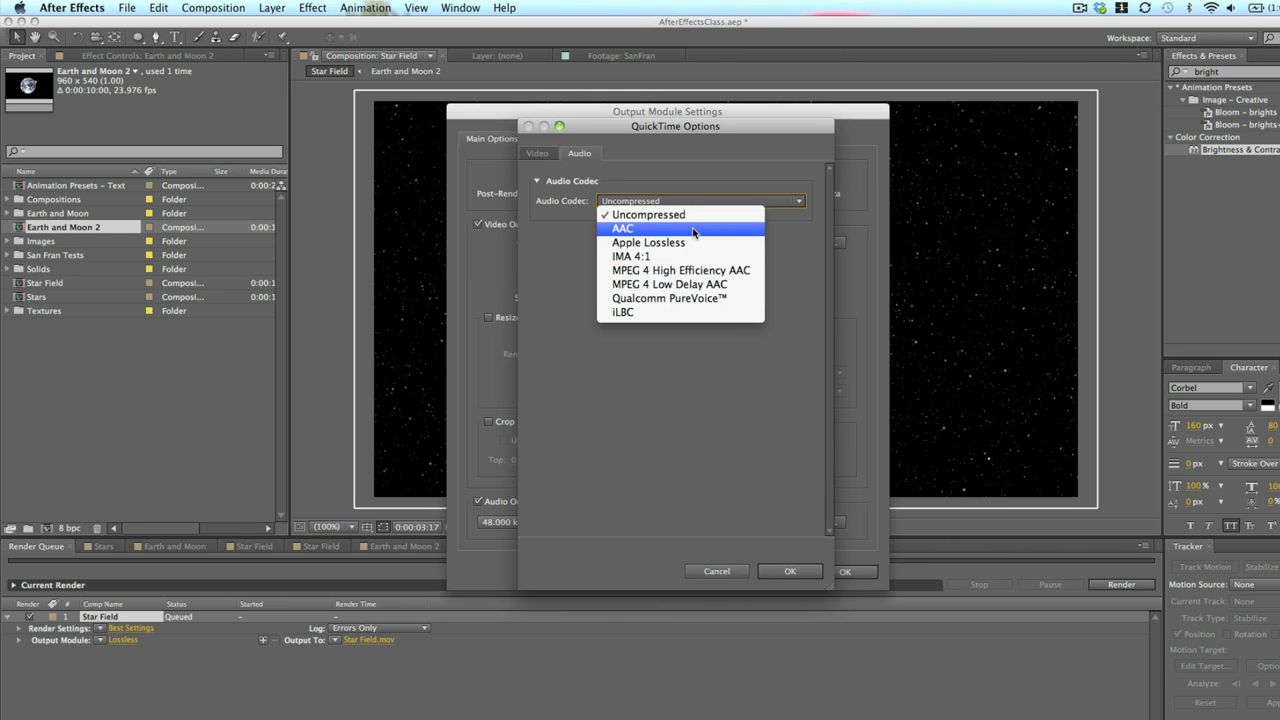
left_click(732, 169)
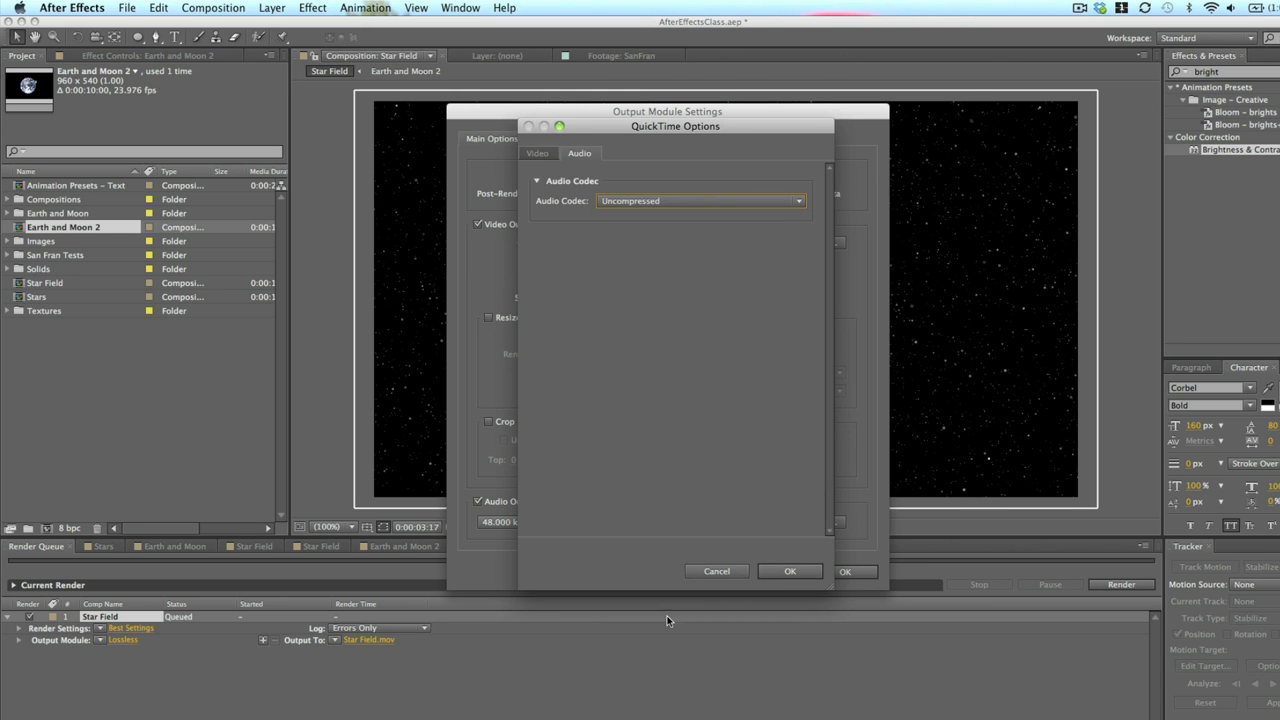
left_click(791, 572)
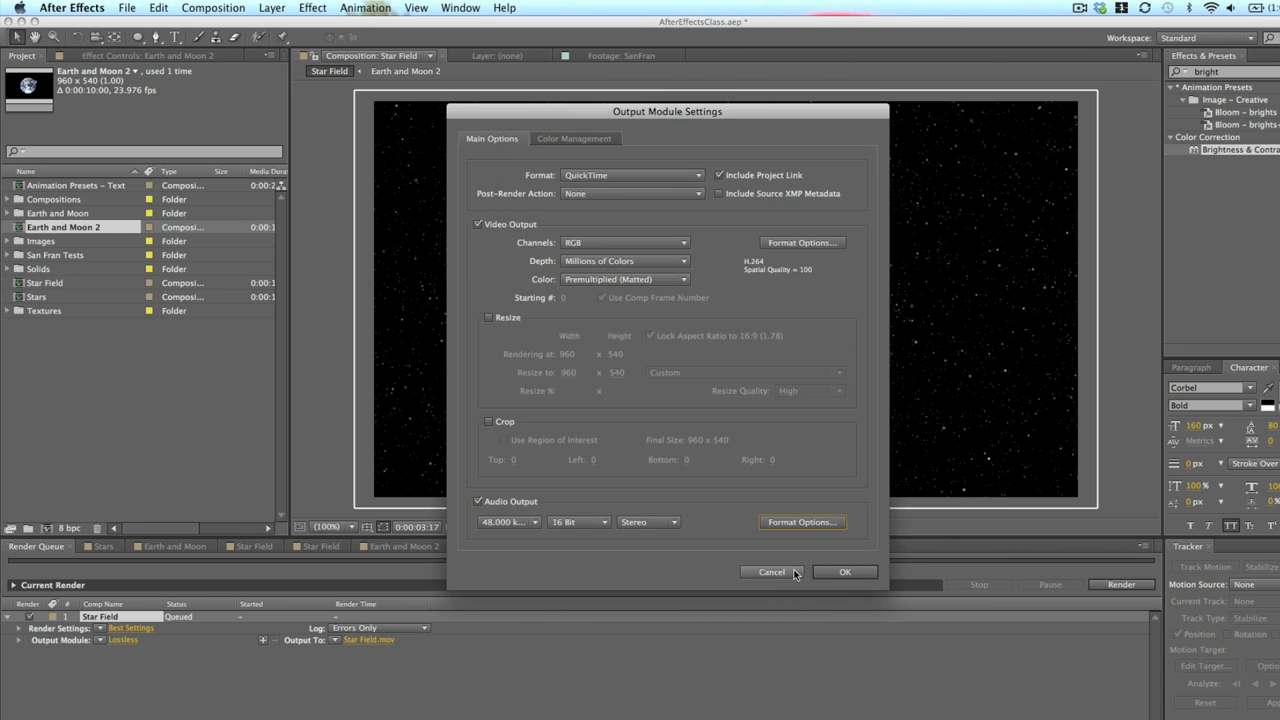
left_click(845, 573)
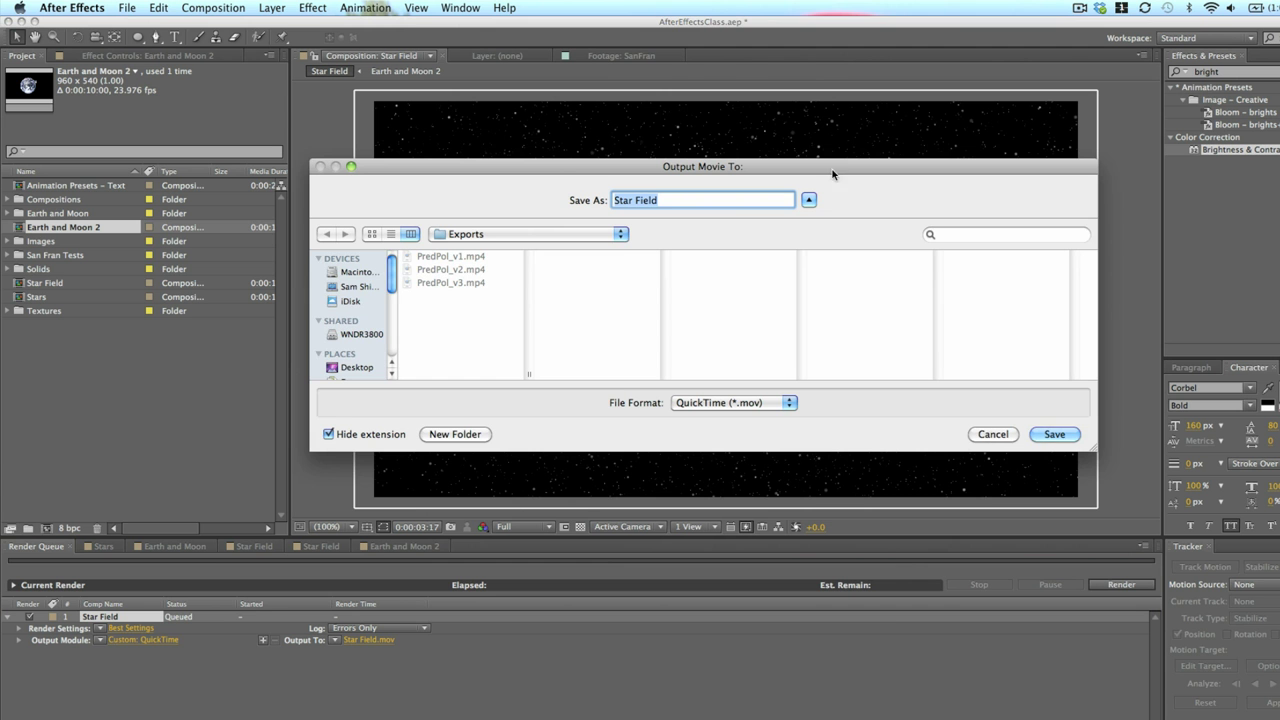
Dismiss the output movie save dialog without changing the file, and render the queued Star Field composition.
left_click(993, 434)
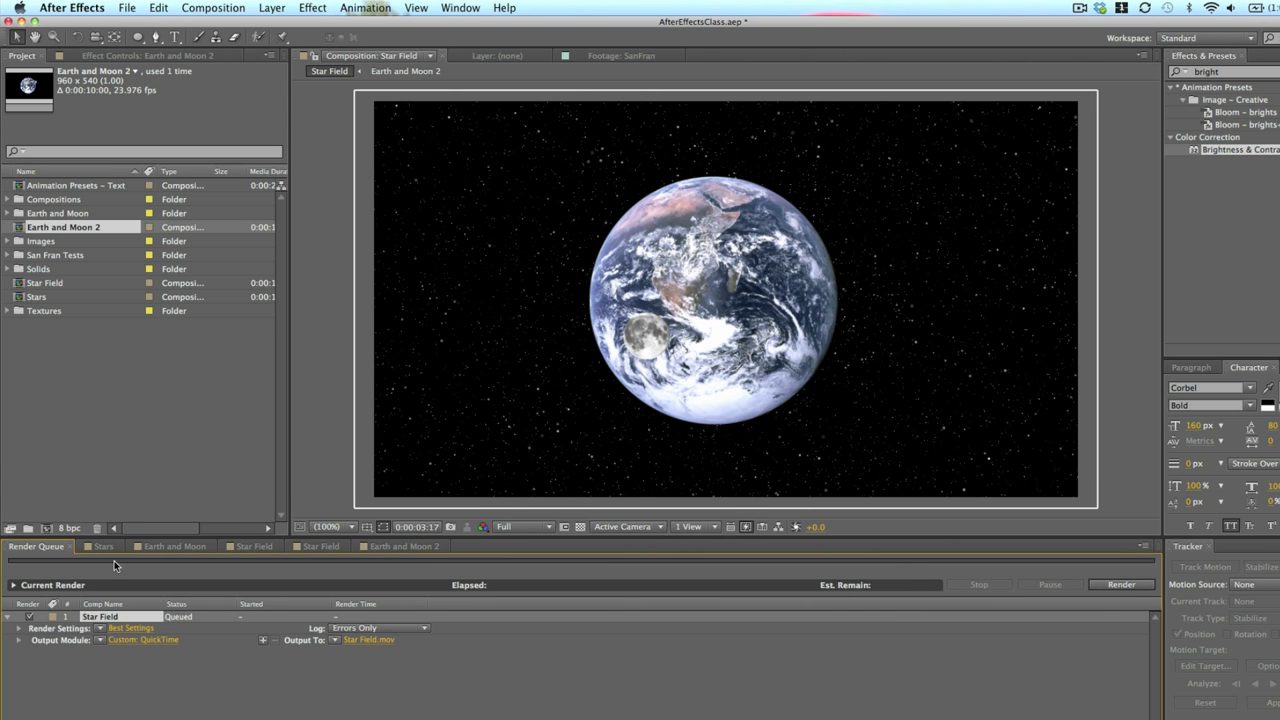
left_click(1125, 585)
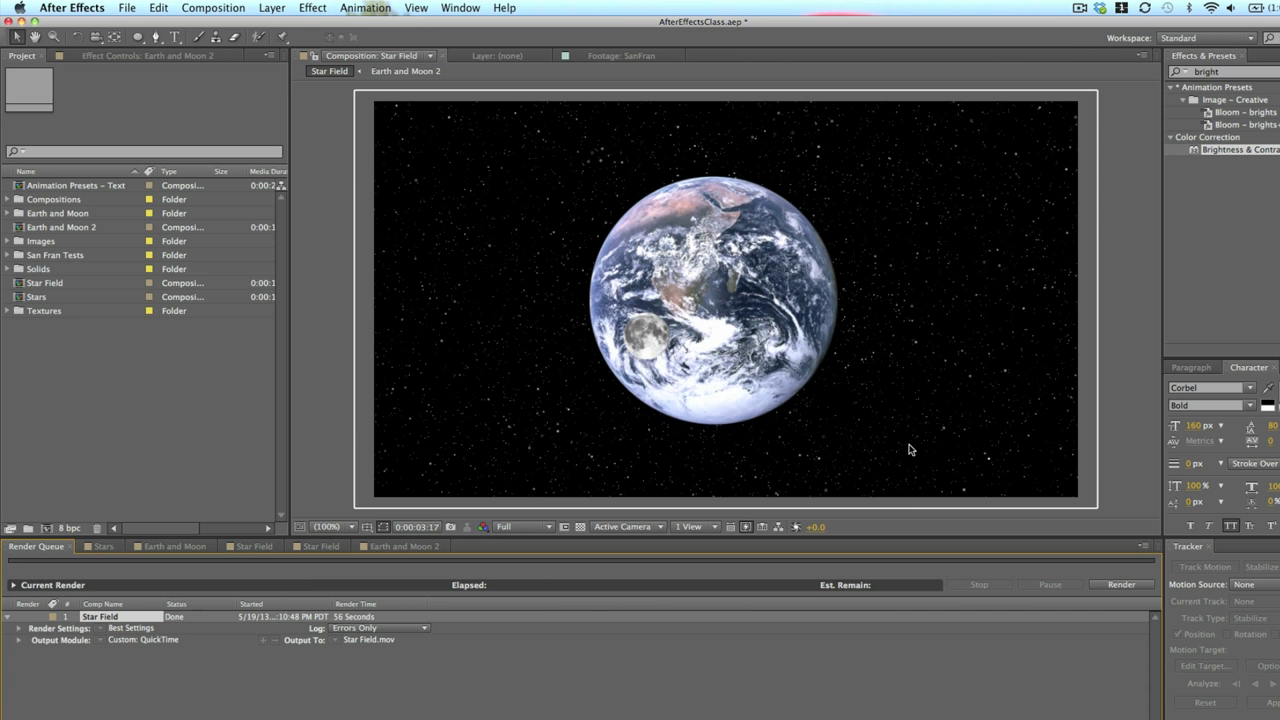
Switch to Finder and locate the rendered Star Field.mov in the Exports folder of Predpol on the Desktop, using a new window.
key("super+Tab")
key("super+Tab")
key("super+Tab")
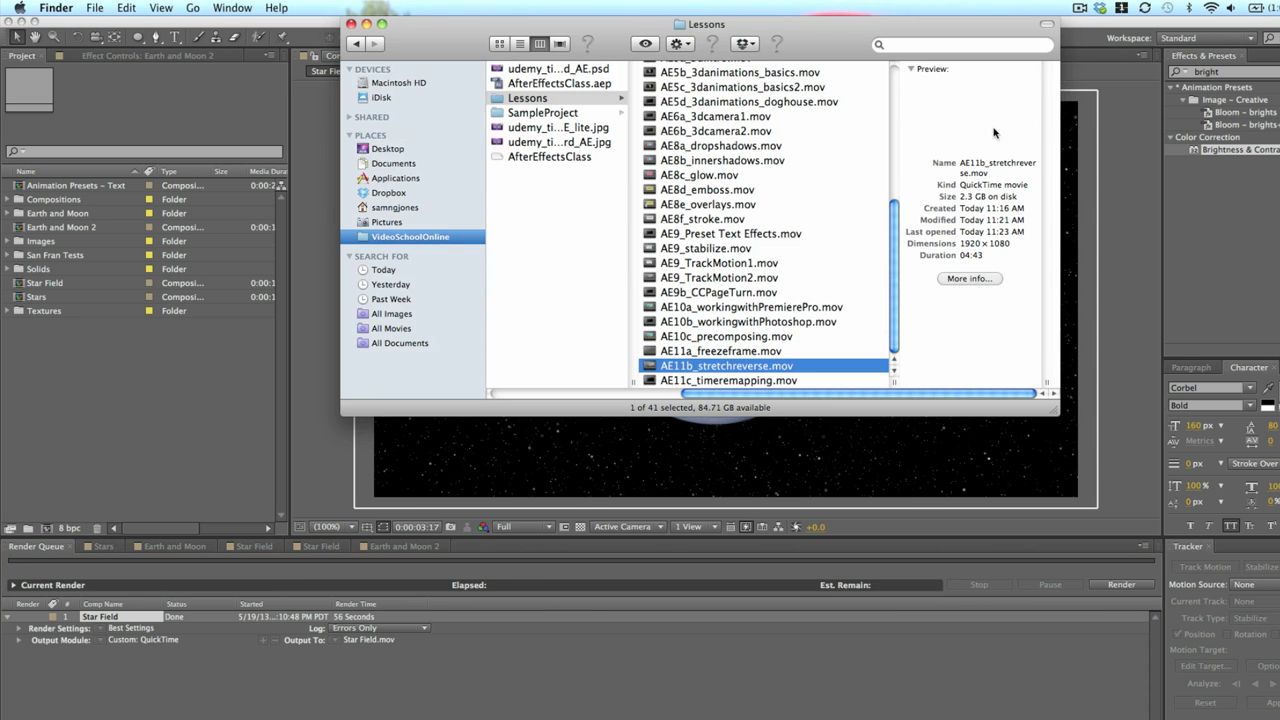
key("super+n")
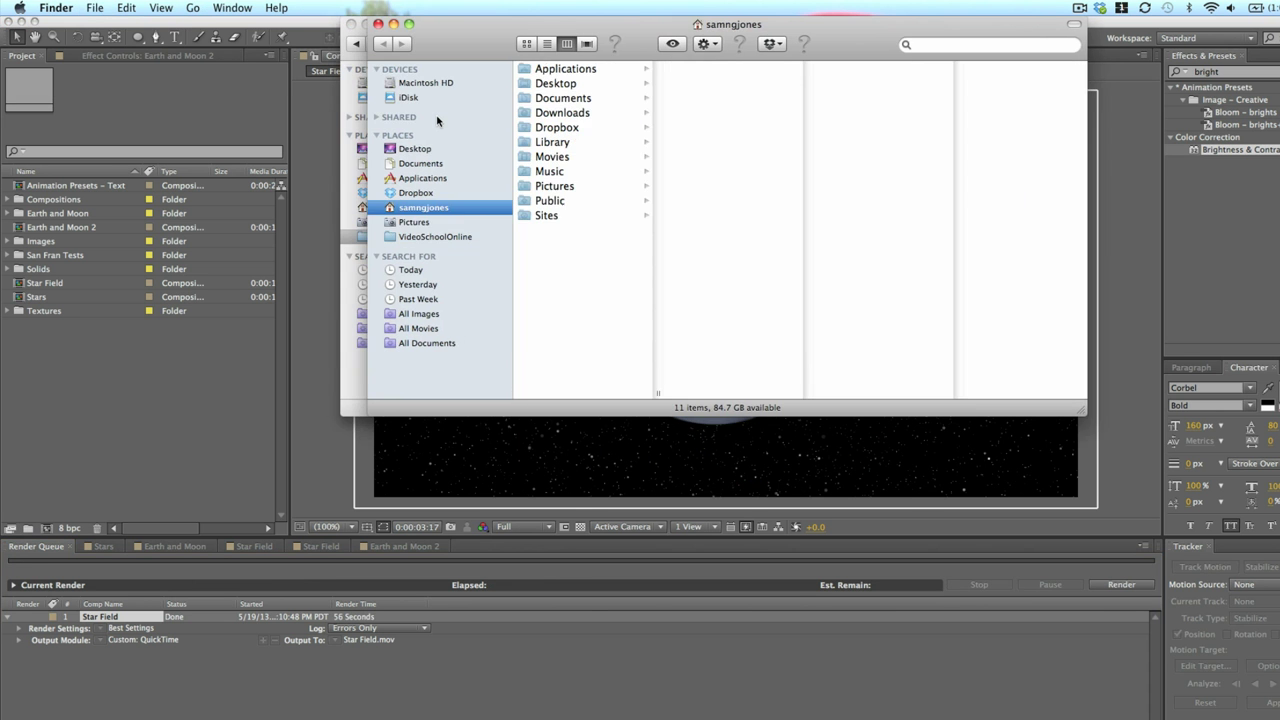
left_click(413, 149)
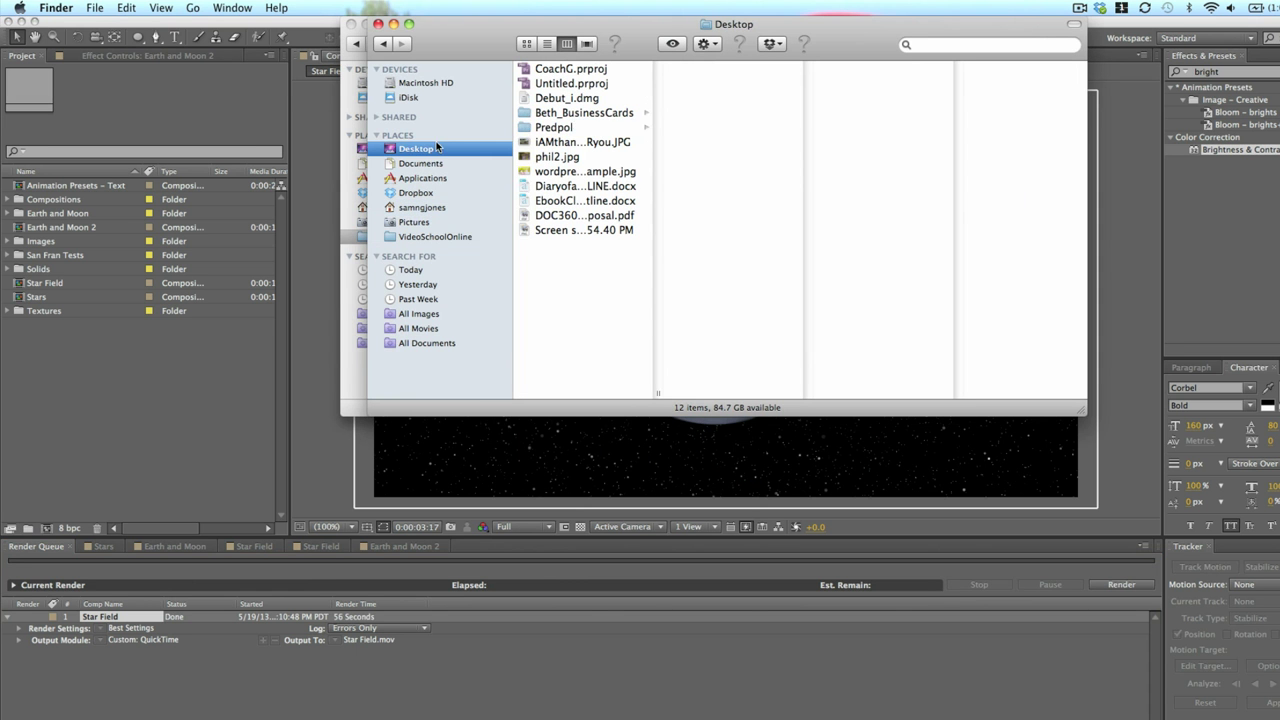
left_click(579, 126)
left_click(726, 127)
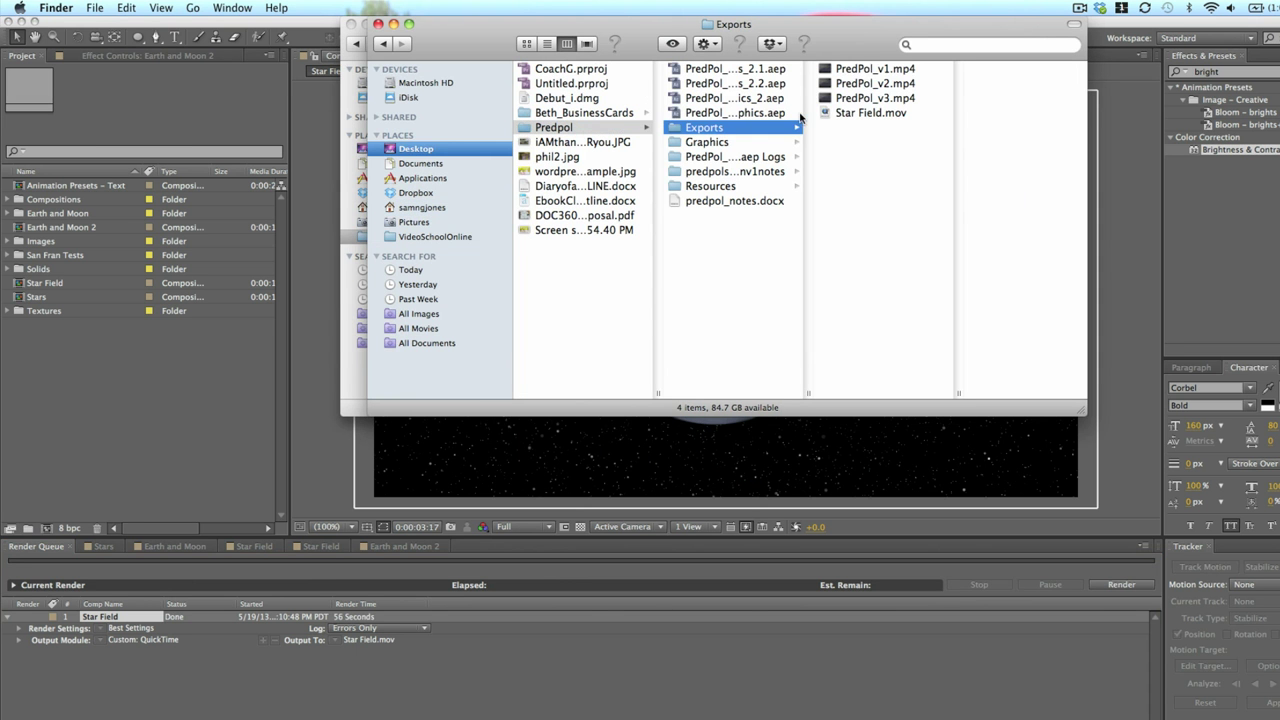
left_click(869, 112)
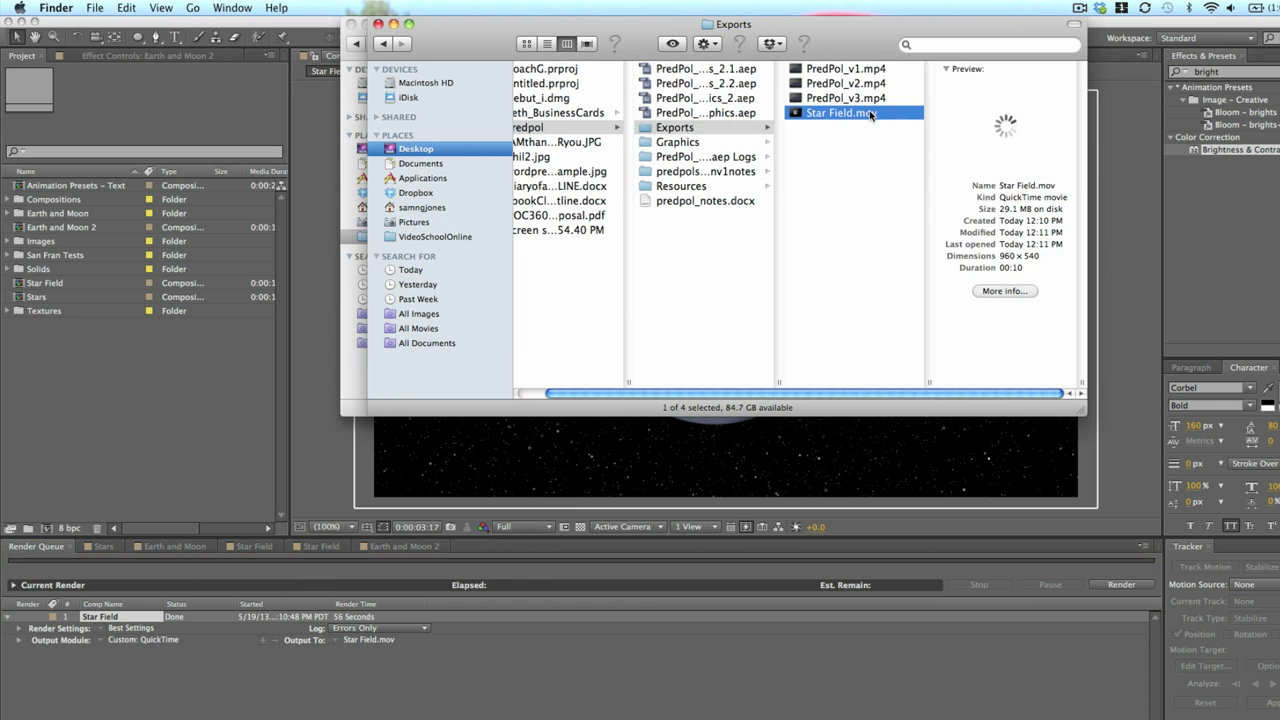
Open Star Field.mov in QuickTime Player, move its window toward the middle of the screen, and play the movie.
double_click(869, 112)
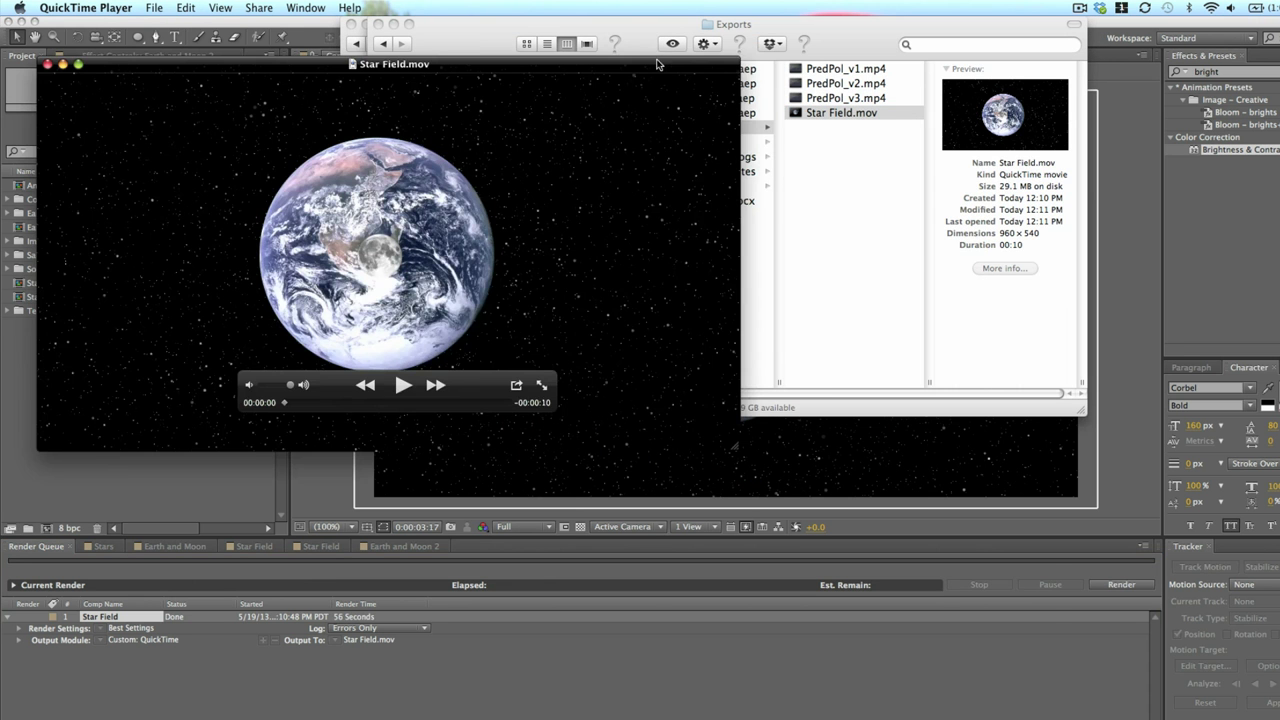
left_click_drag(661, 66, 980, 214)
key("space")
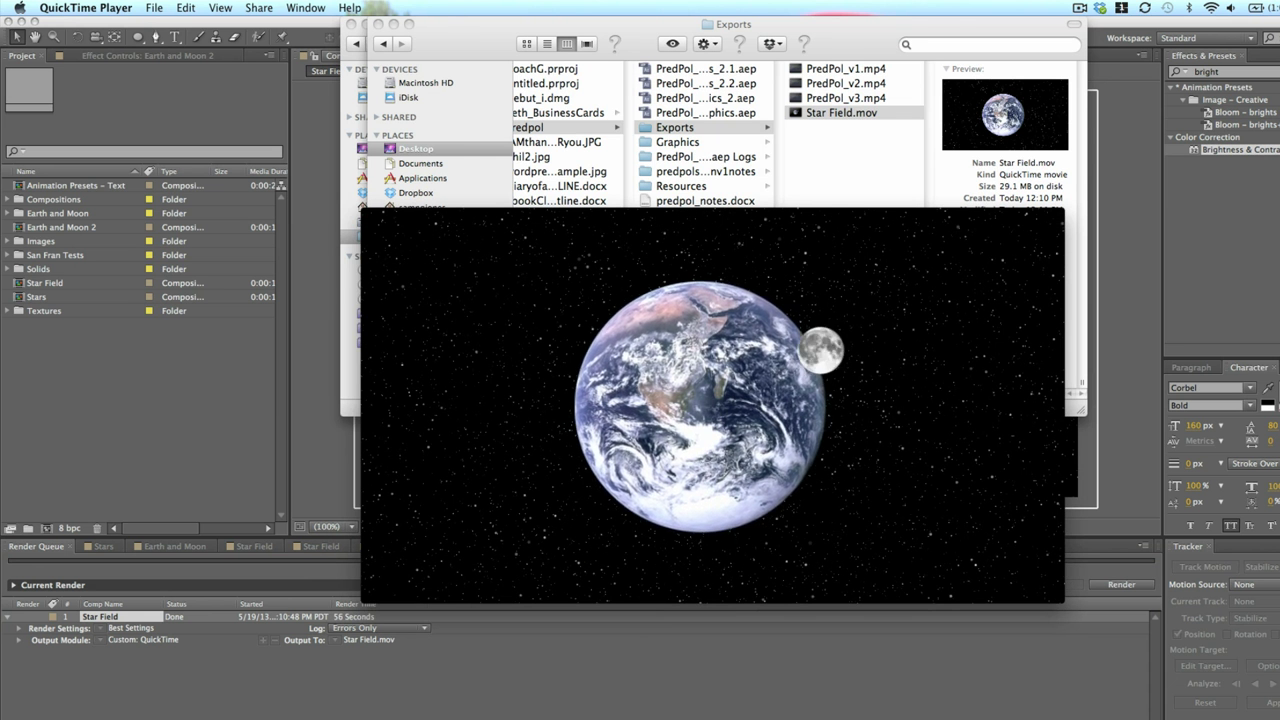
mouse_move(857, 374)
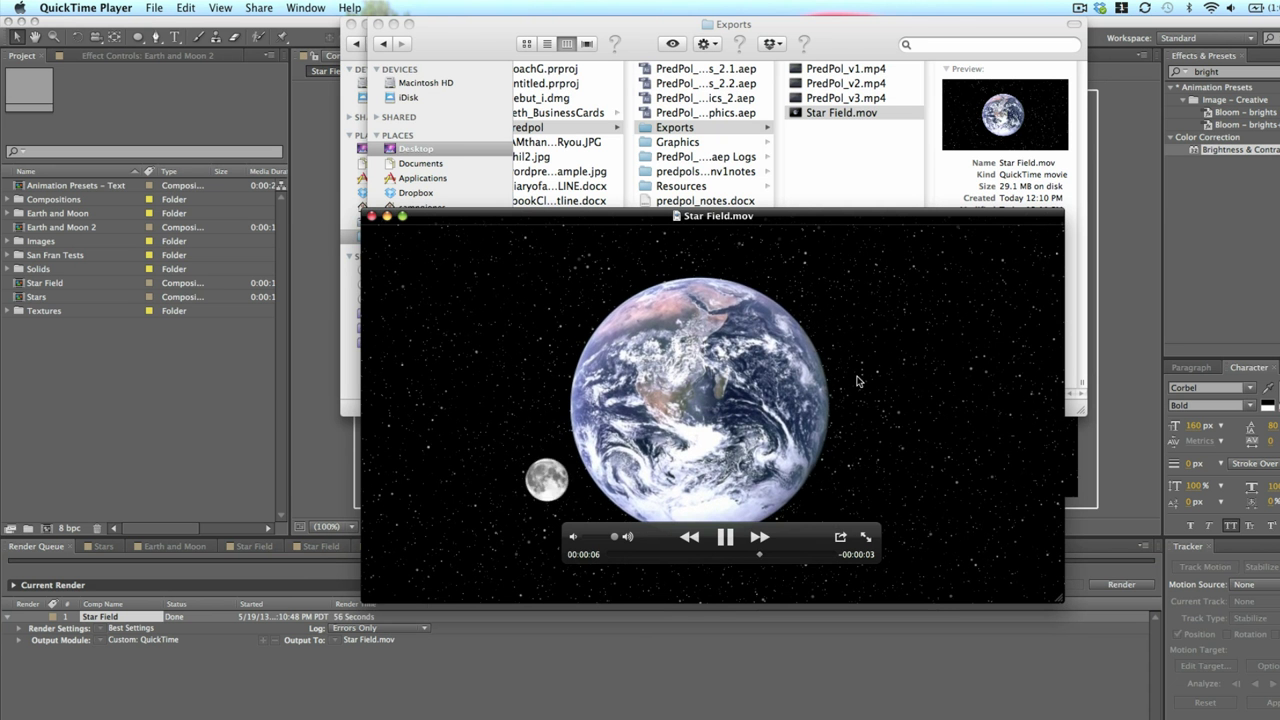